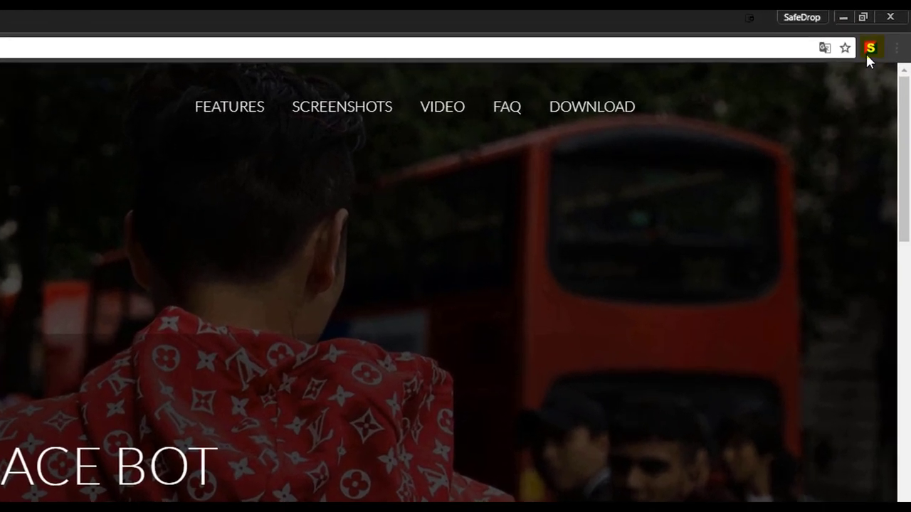
Set the SafeDrop drop timer to 11:59:05 and save it.
click(874, 43)
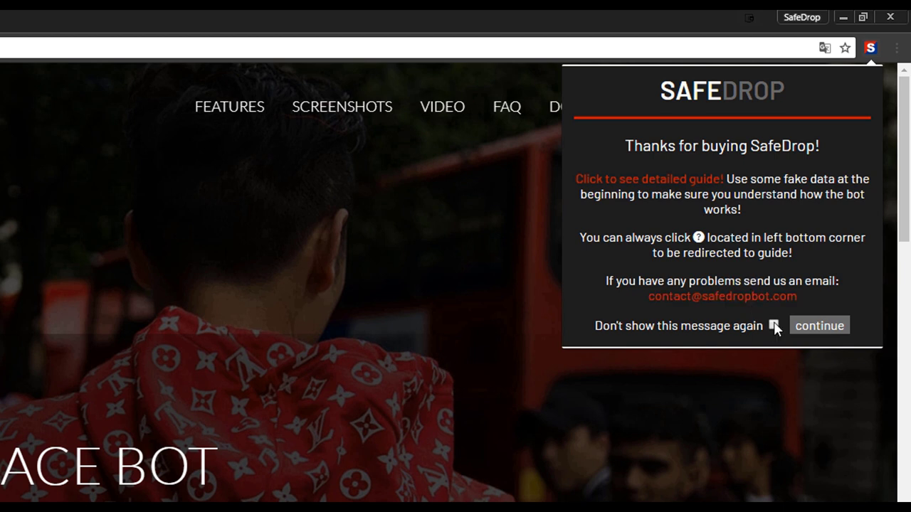
click(815, 329)
click(658, 223)
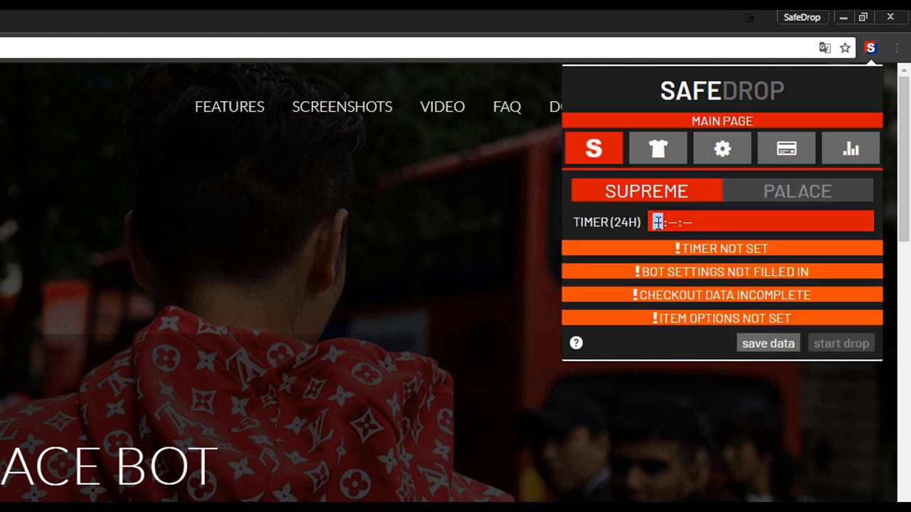
text(11:59:)
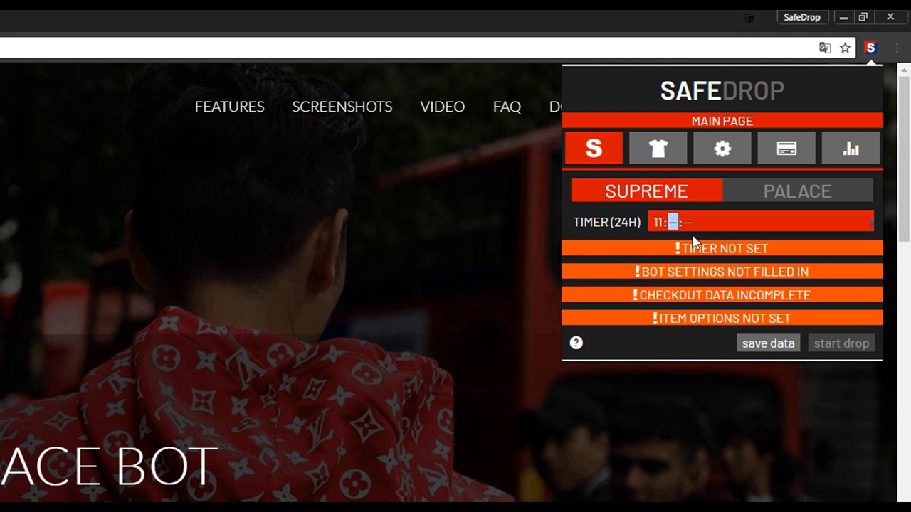
text(05)
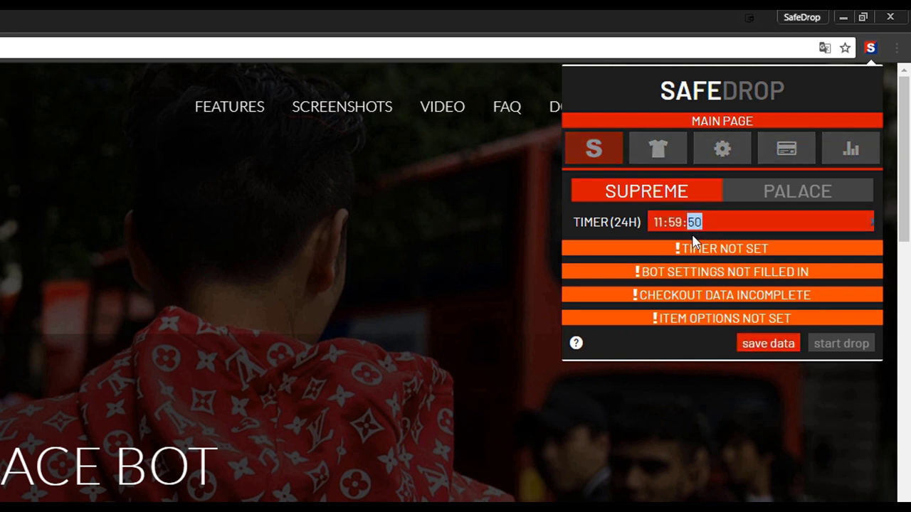
click(753, 345)
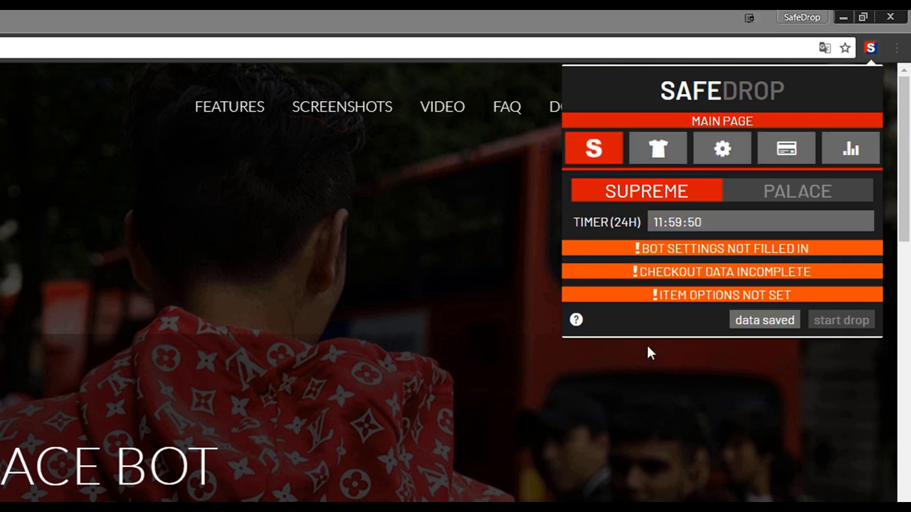
Toggle the shop to Palace and back to Supreme, then show the Item Options page.
click(746, 197)
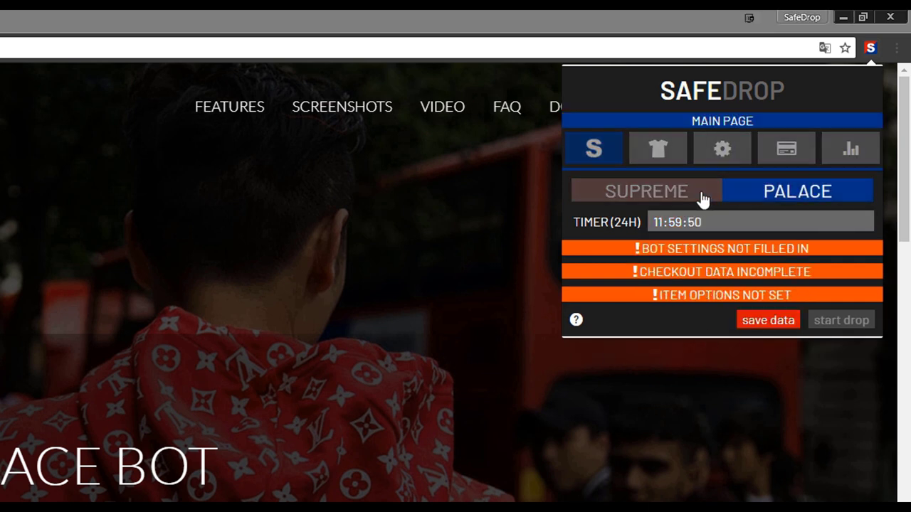
click(675, 197)
click(760, 320)
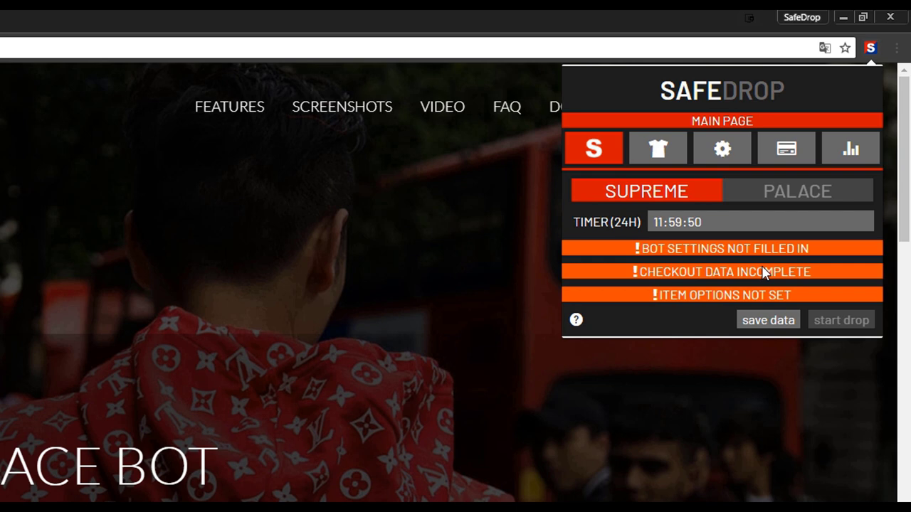
click(658, 148)
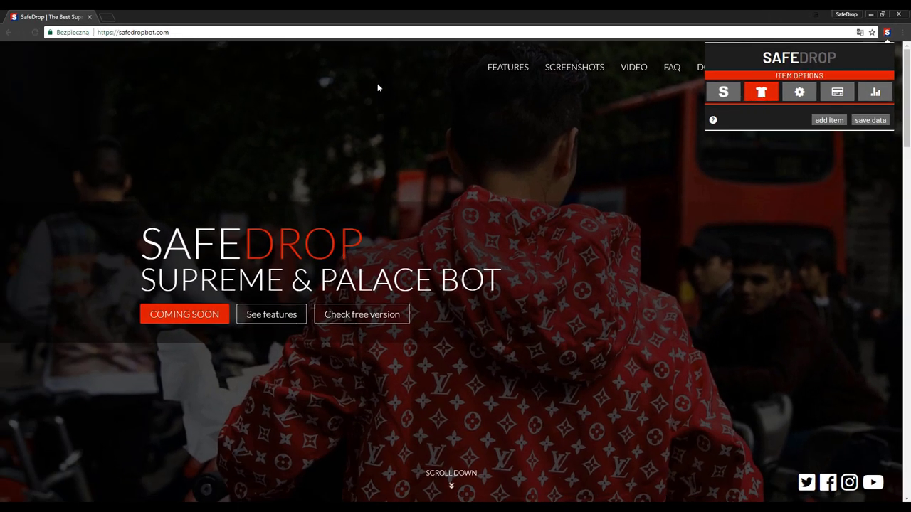
From Supremecommunity's 2018-03-01 droplist, add the World Famous Zip Up Hooded Sweatshirt and Denim Suede Compact Logo 6-Panel to the bot.
click(107, 18)
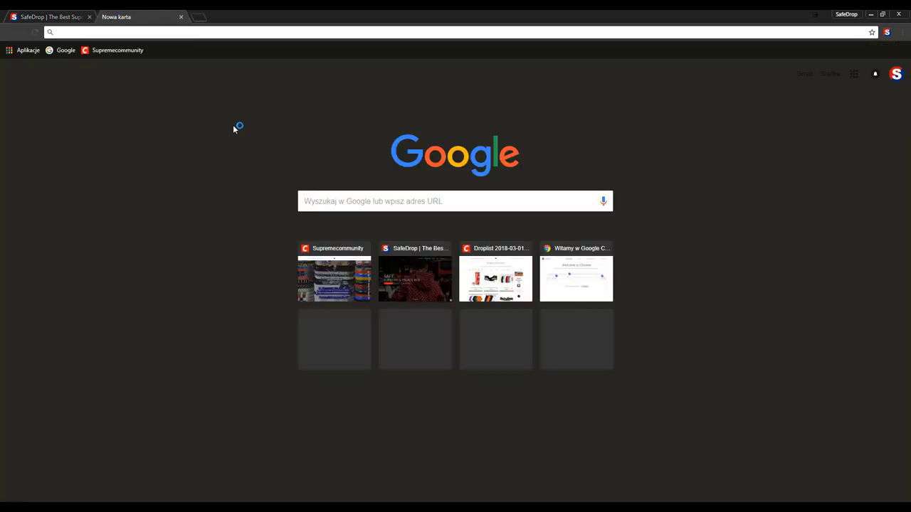
click(113, 50)
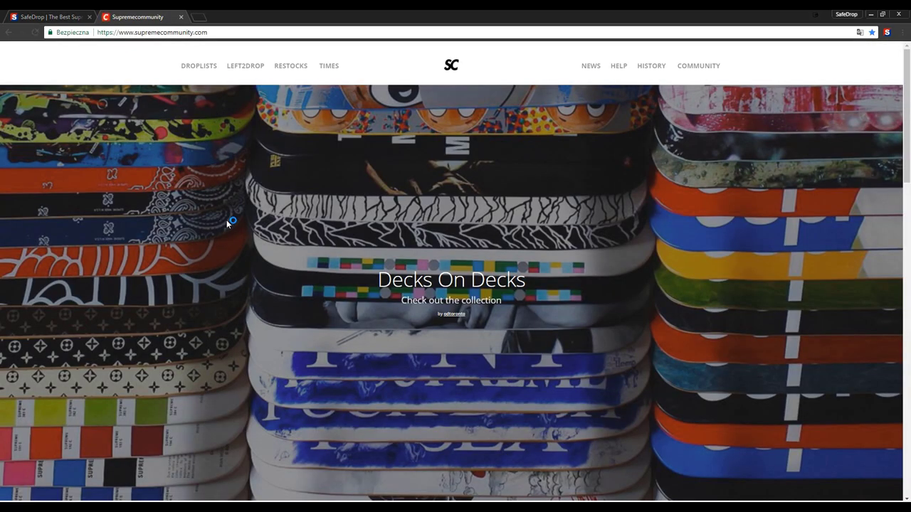
click(193, 72)
click(372, 249)
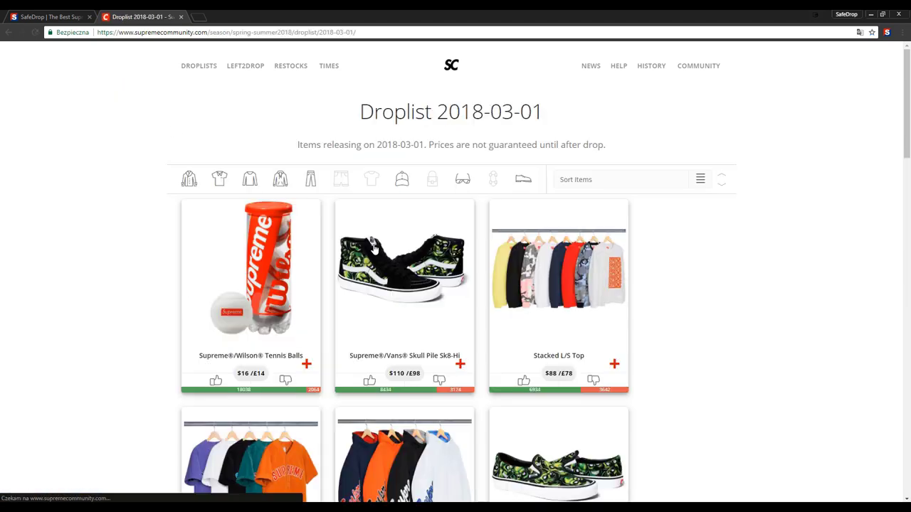
scroll(120, 231, down, 2)
scroll(120, 231, down, 8)
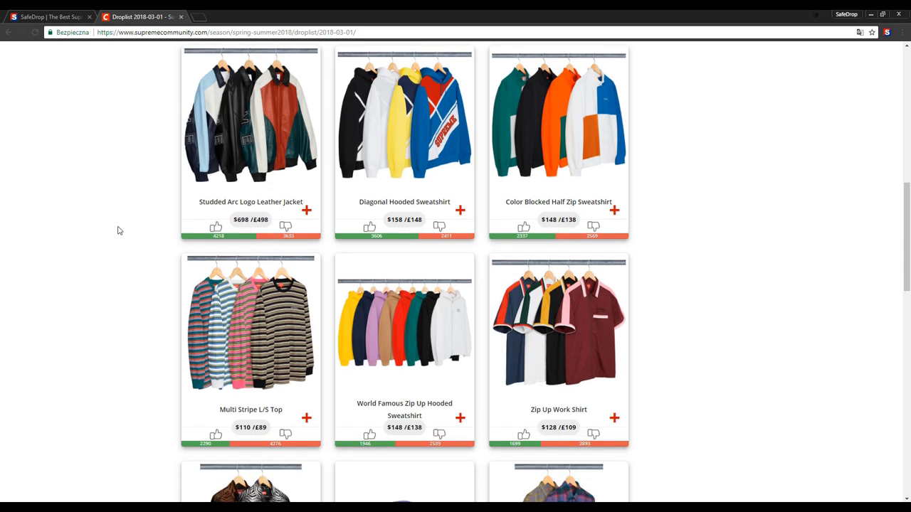
click(459, 275)
scroll(370, 294, down, 5)
click(459, 360)
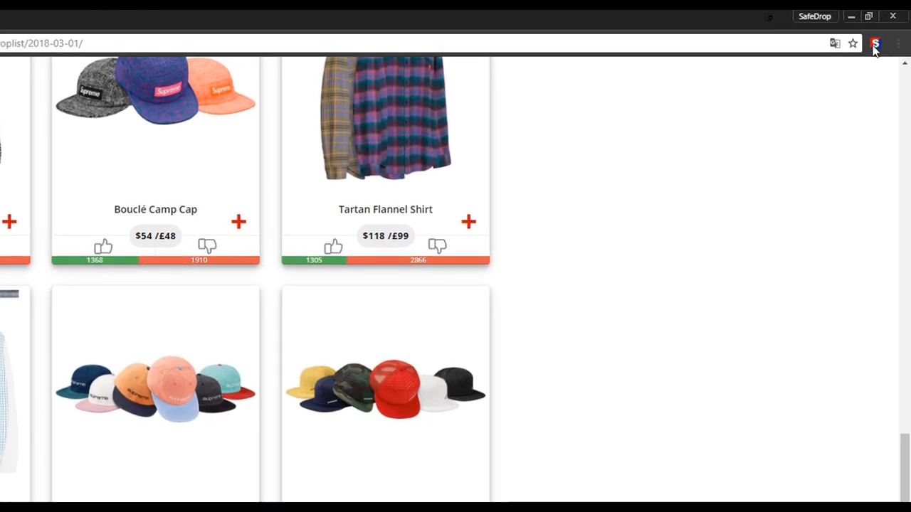
Give Item 1 colour Black, size Large, and Item 2 colour White, size None/One-Size, then save.
click(874, 44)
click(692, 135)
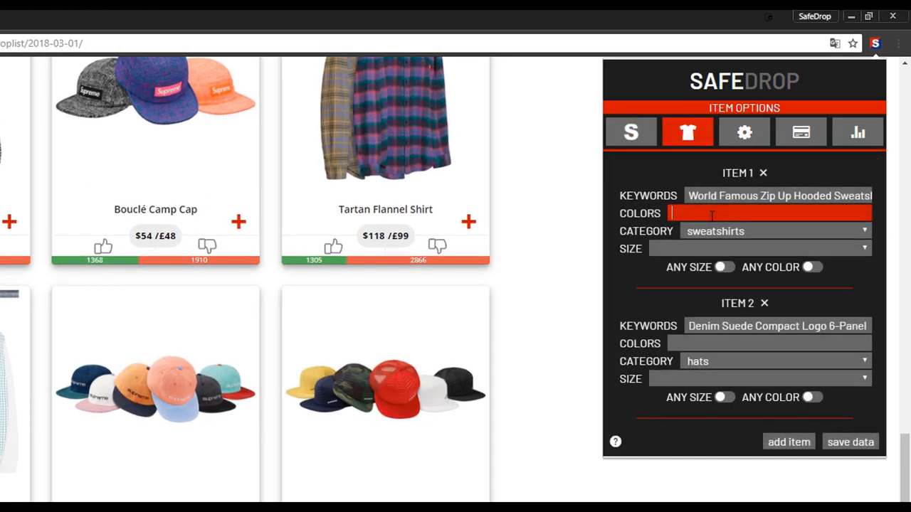
click(711, 215)
text(Black)
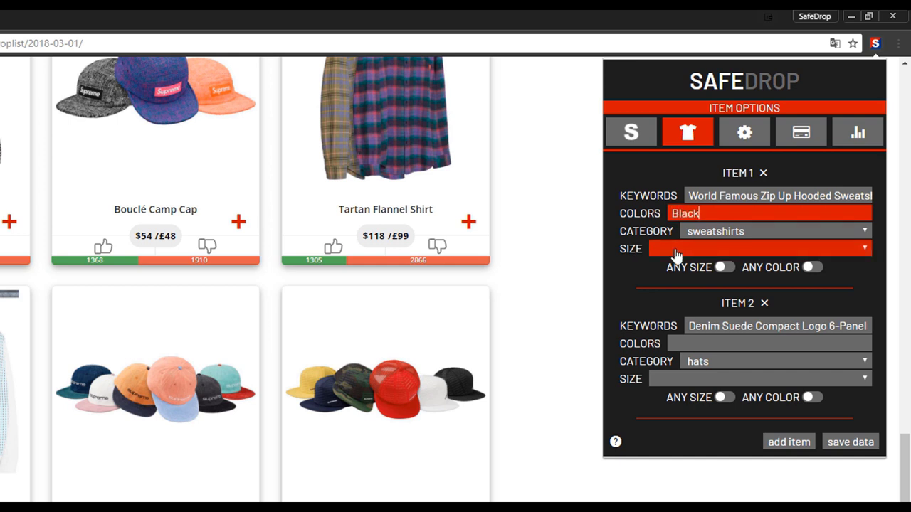
click(697, 248)
click(680, 320)
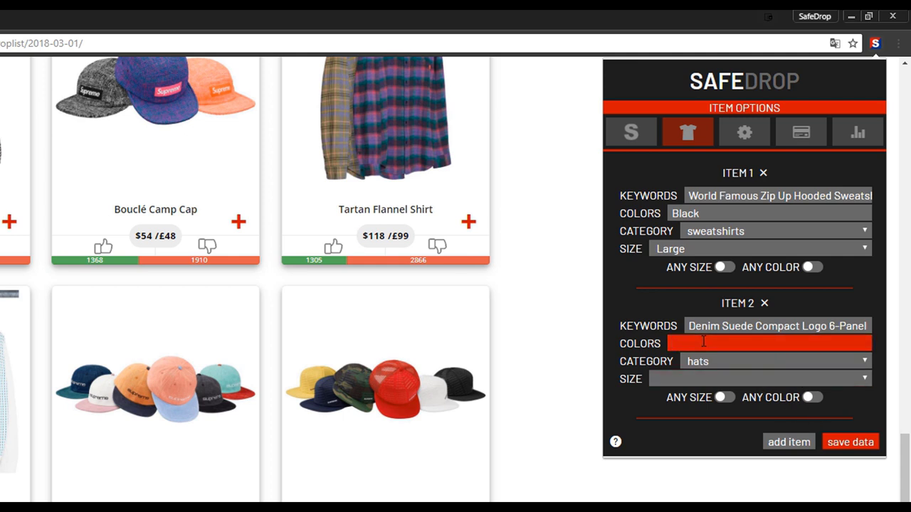
text(White)
click(671, 379)
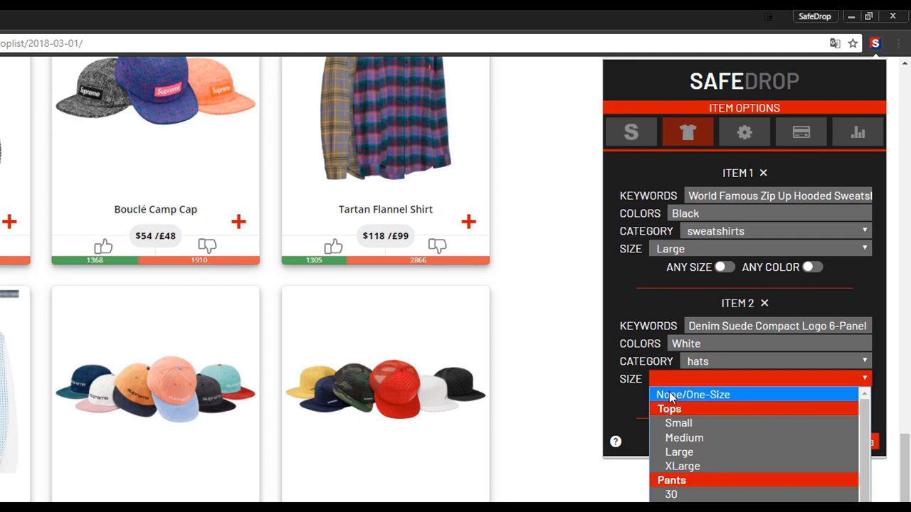
click(671, 395)
click(846, 445)
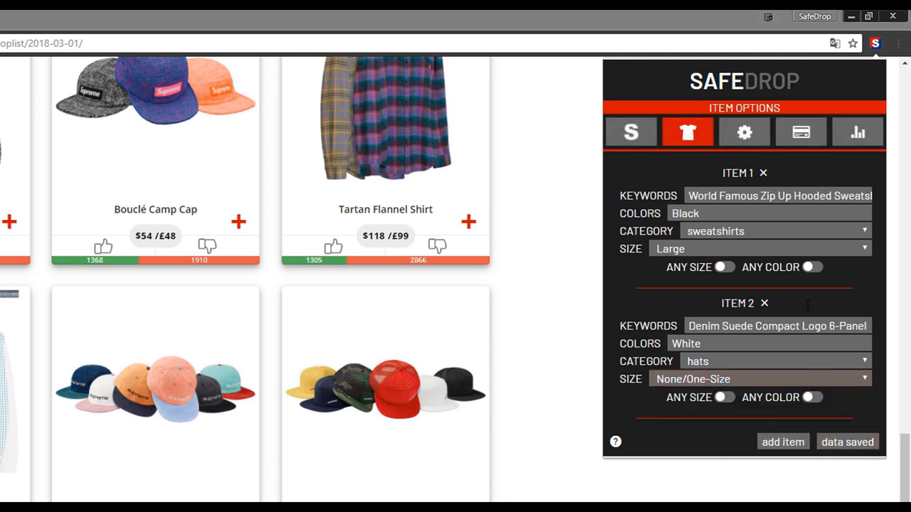
Remove both items, save the empty list, and switch the bot to Palace.
click(763, 174)
click(763, 174)
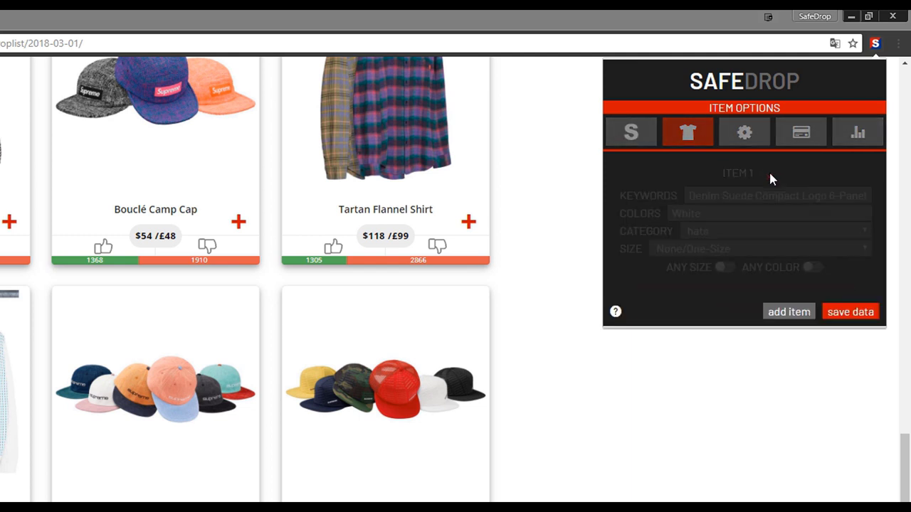
click(852, 176)
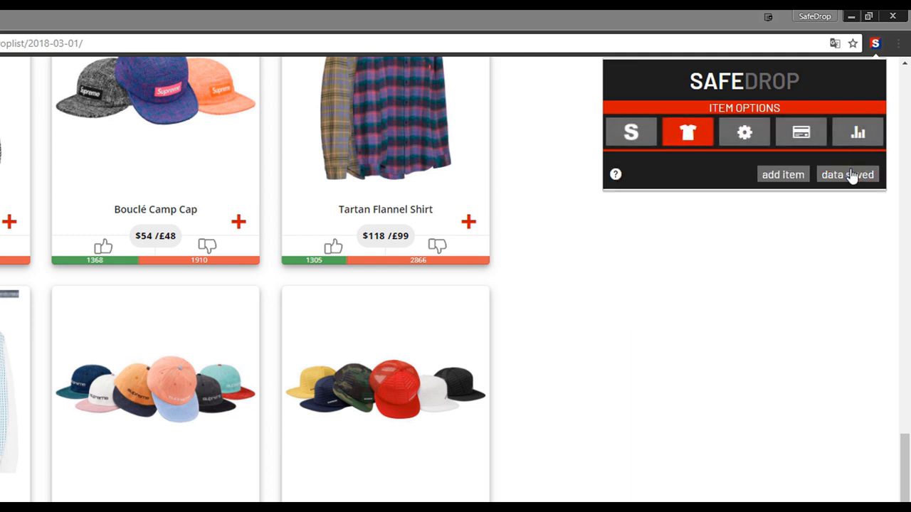
click(633, 135)
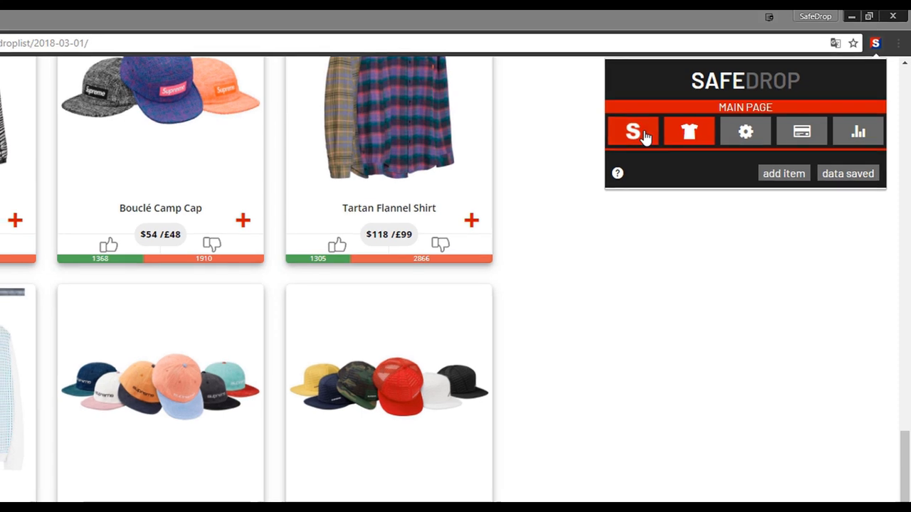
click(831, 122)
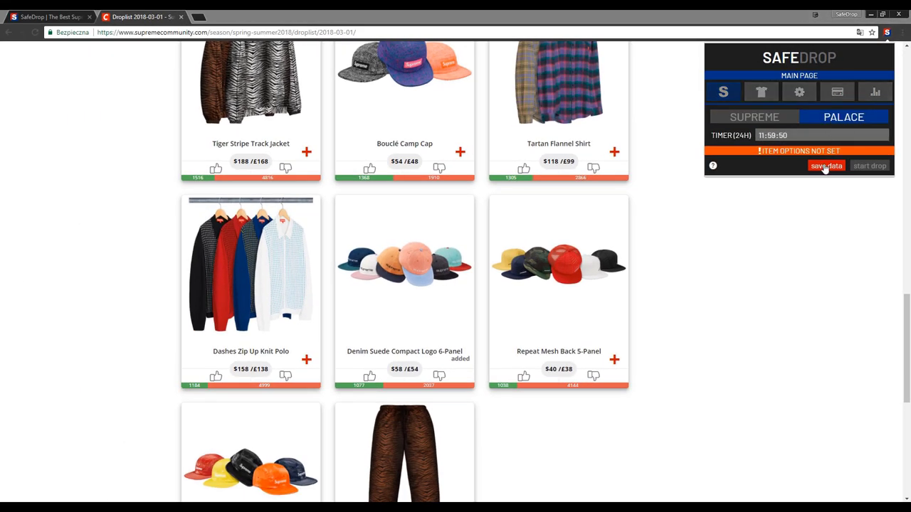
Add the Argo Jacket from Palace Skateboards' Spring 2018 range to the bot.
click(206, 23)
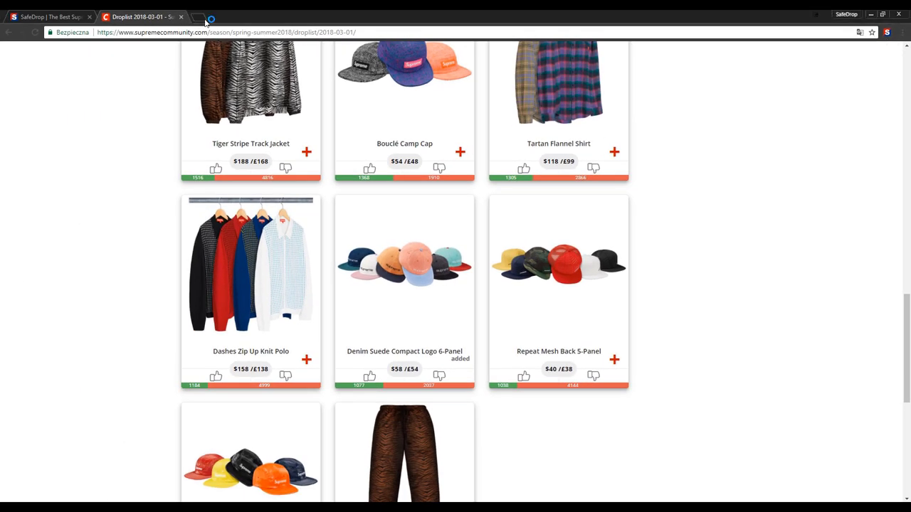
click(199, 17)
click(168, 50)
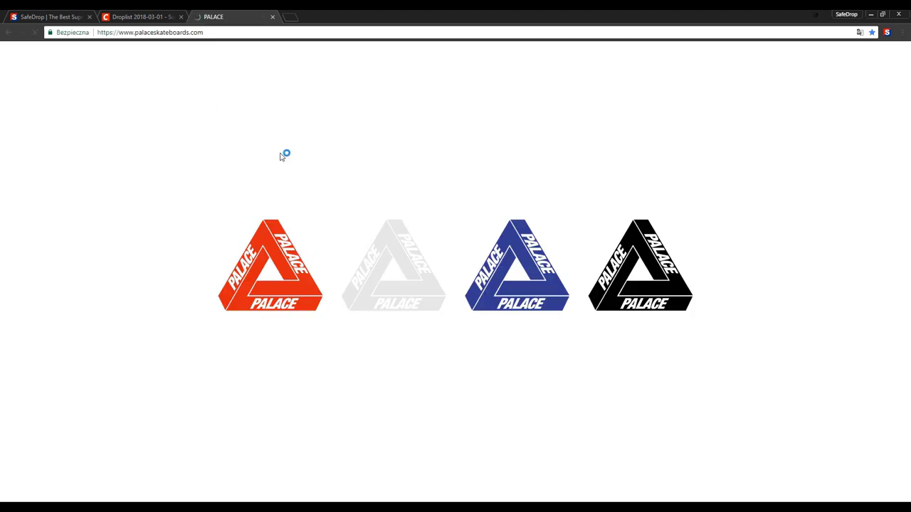
click(501, 265)
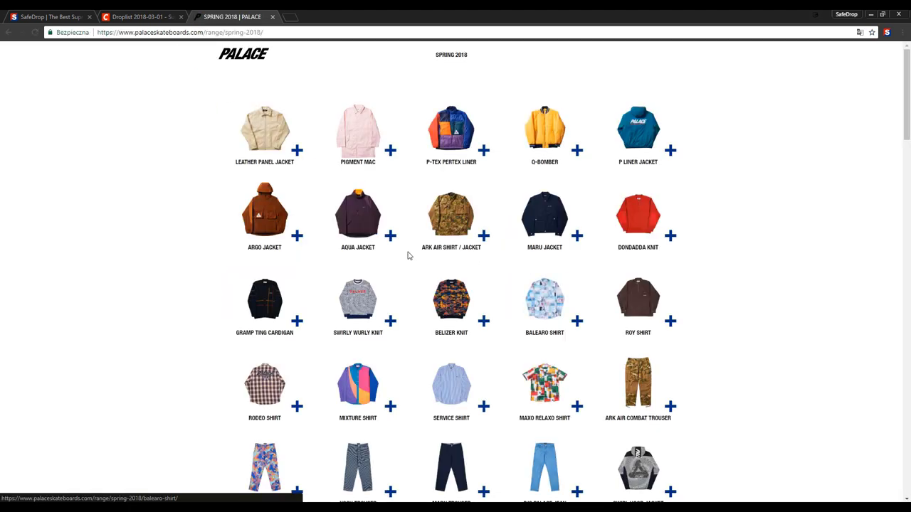
click(297, 235)
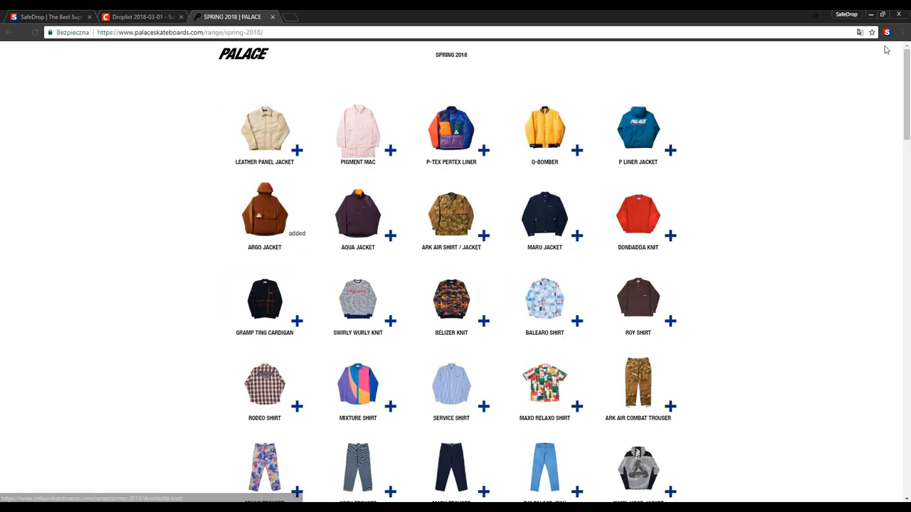
Save Item 1 as a BLUE Argo Jacket in jackets, size Large, then view its product page.
click(887, 32)
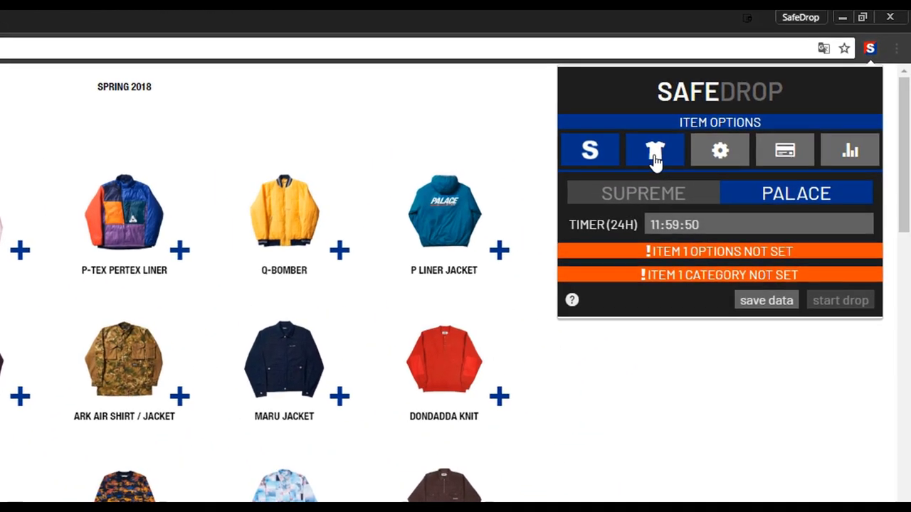
click(656, 155)
click(678, 244)
text(BLUE)
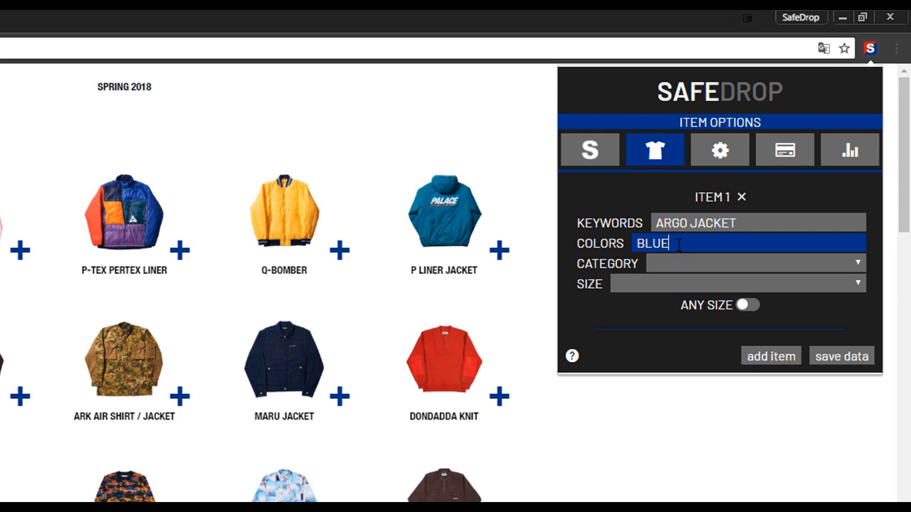
click(671, 266)
click(673, 280)
click(646, 286)
click(657, 369)
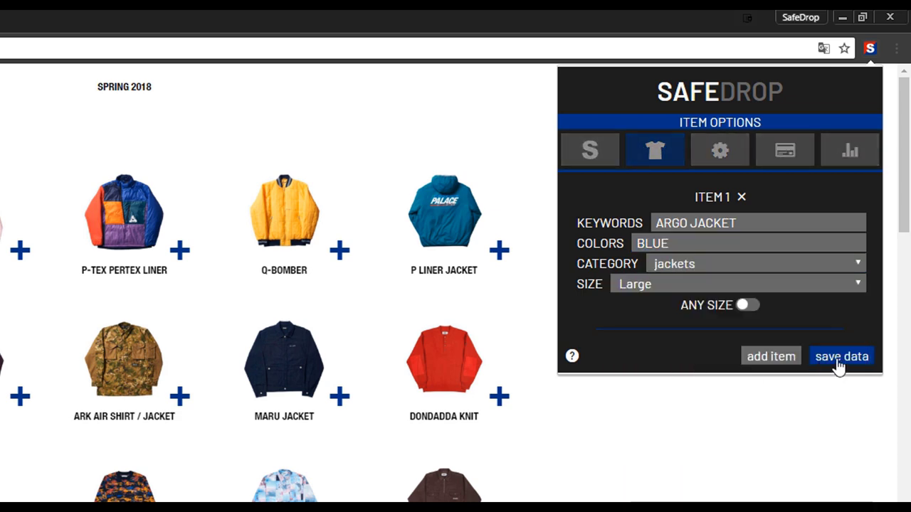
click(844, 357)
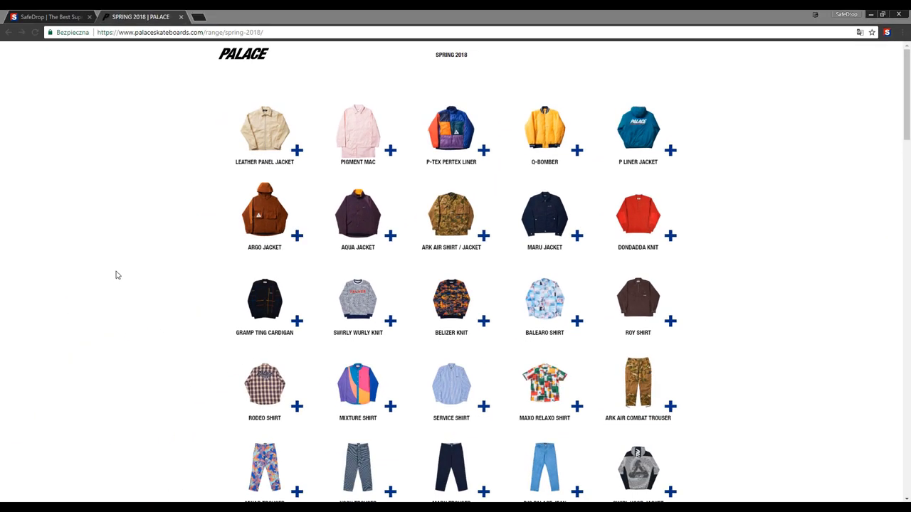
click(253, 215)
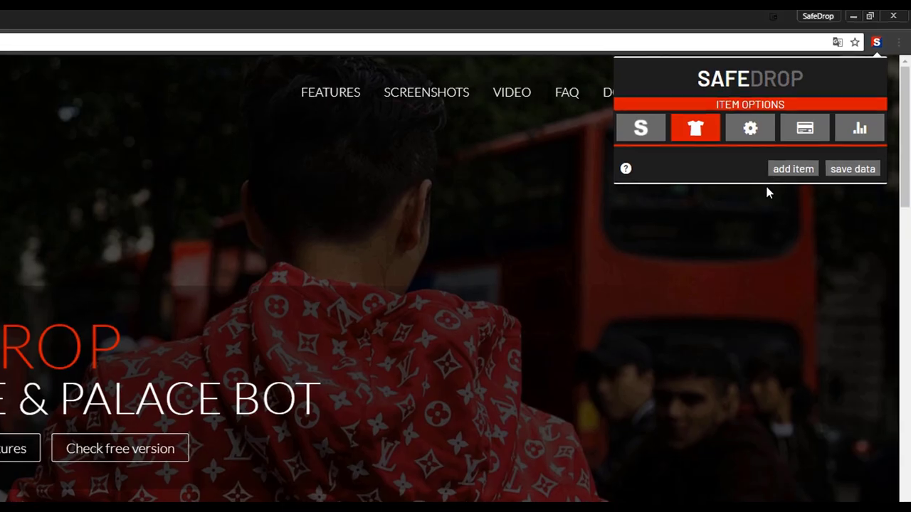
Add item slots until three are listed, save them, and show the Bot Settings.
click(791, 169)
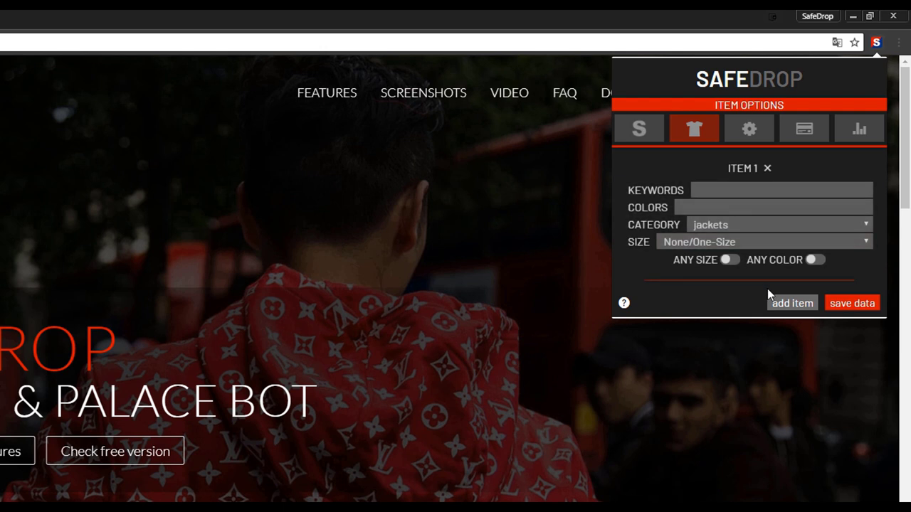
click(782, 305)
click(788, 443)
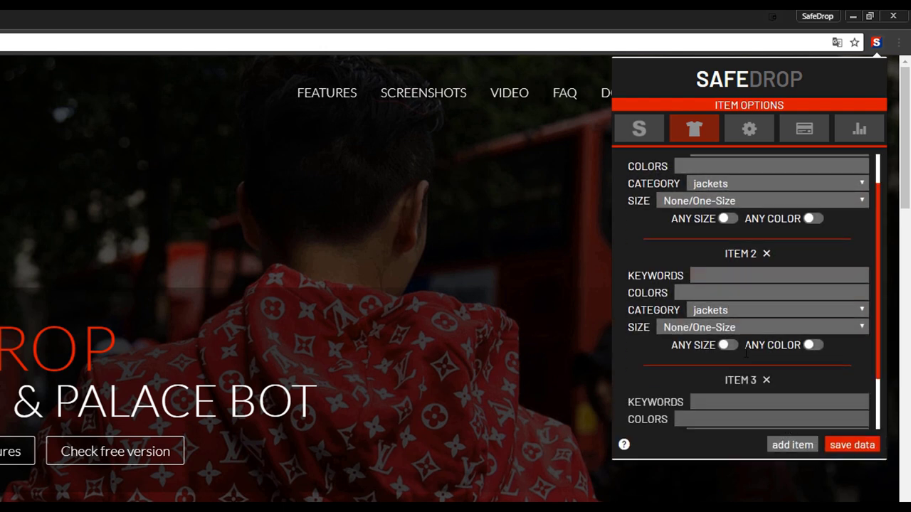
scroll(745, 335, up, 2)
click(841, 444)
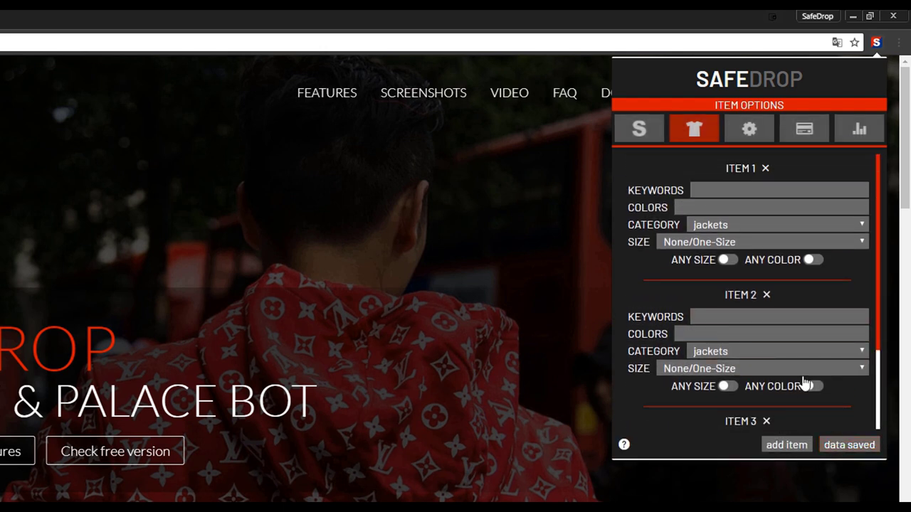
click(747, 141)
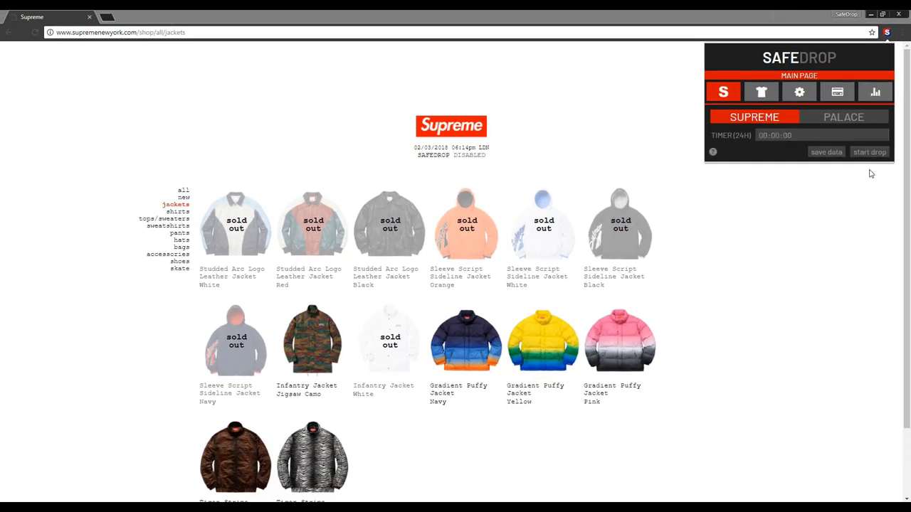
Change the bot's refresh interval to 5000 ms and save it.
click(871, 159)
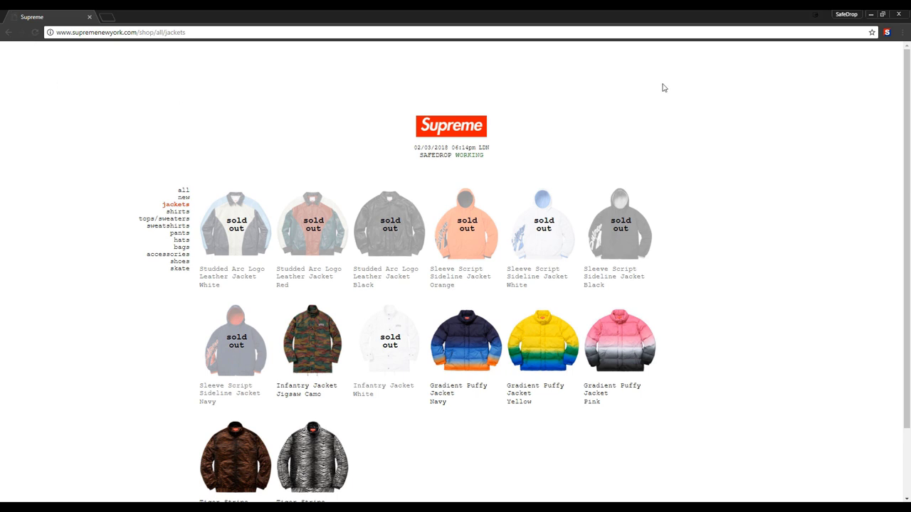
click(886, 33)
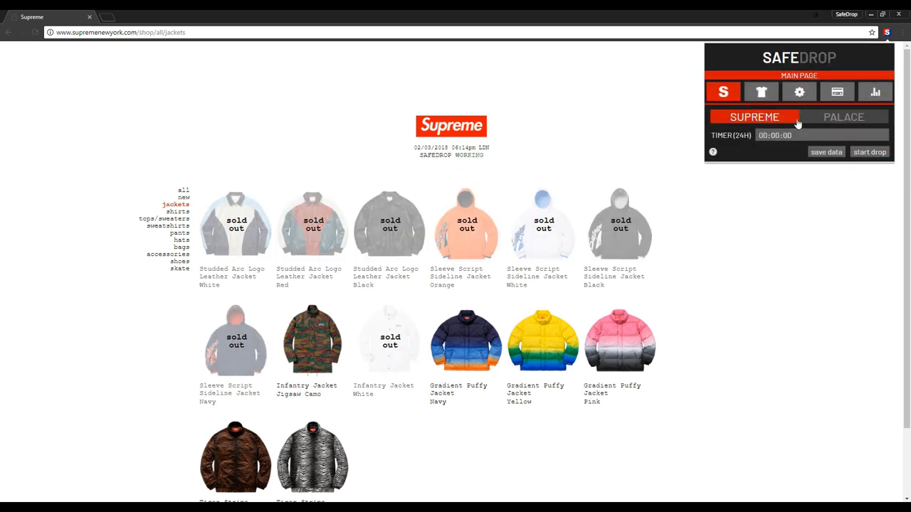
click(800, 93)
click(815, 116)
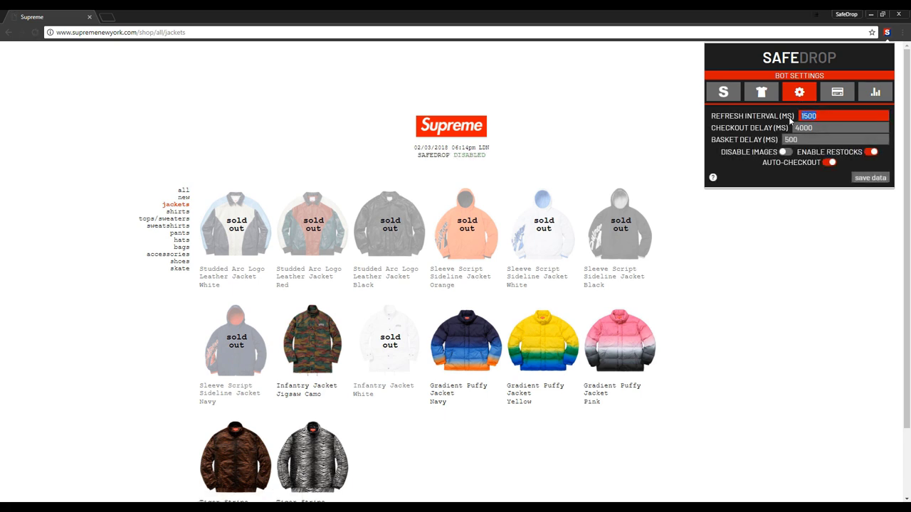
text(5000)
click(870, 177)
Choose Supreme as the target shop and start the drop.
click(724, 91)
click(757, 116)
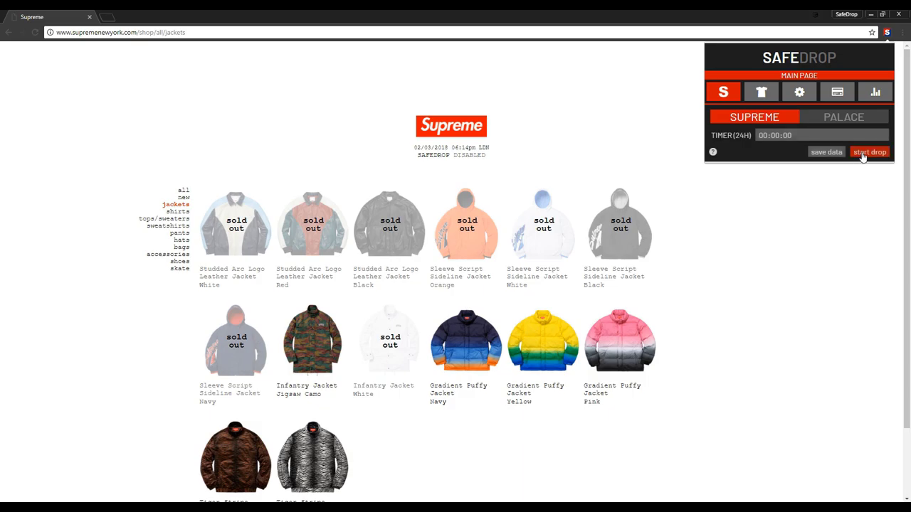
click(870, 152)
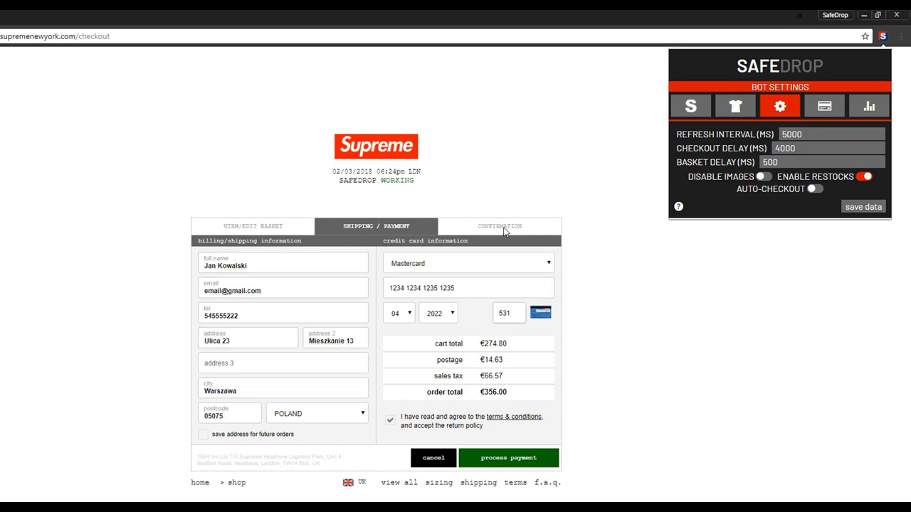
Replace the checkout delay with 10000 ms and save the bot settings.
double_click(777, 149)
text(100)
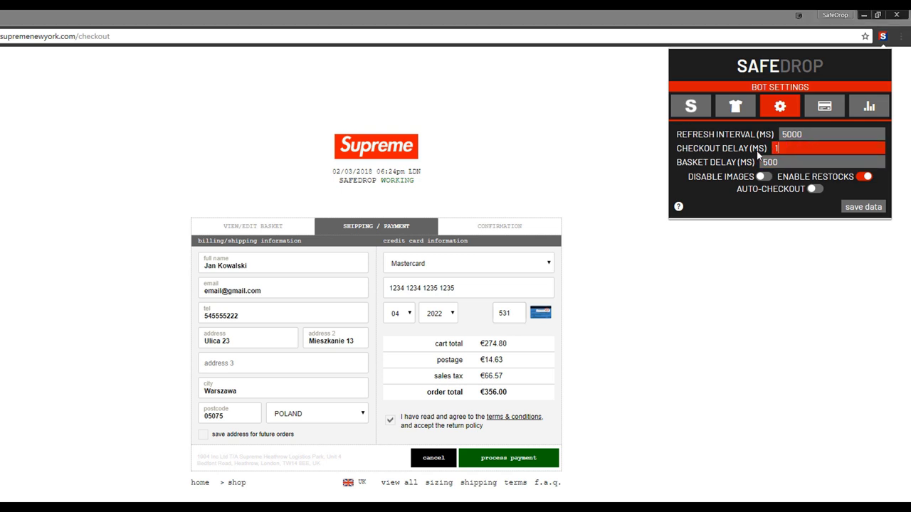
text(00)
click(862, 207)
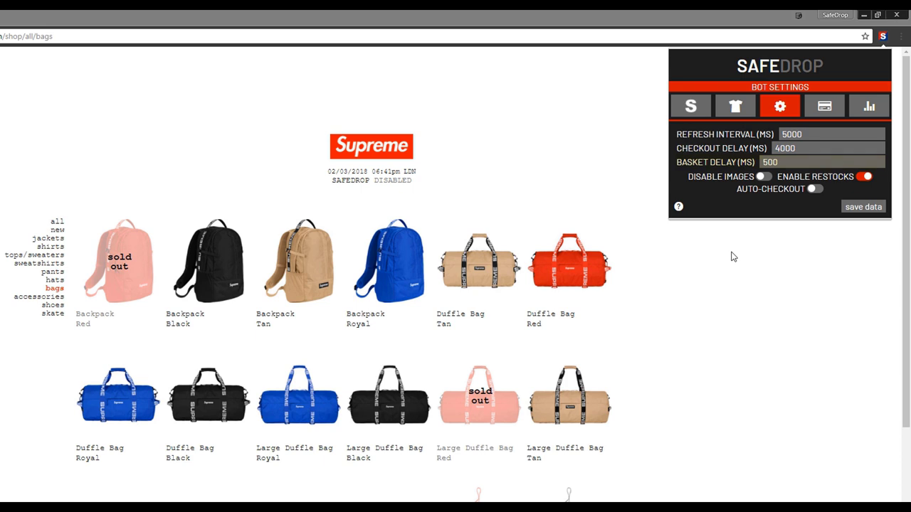
Turn on DISABLE IMAGES, save it, and close the SafeDrop popup.
click(763, 177)
click(856, 213)
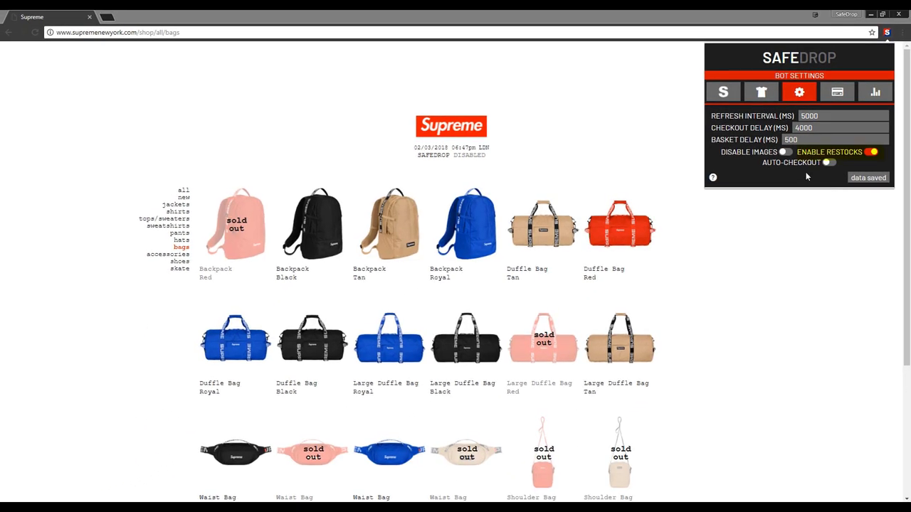
click(764, 238)
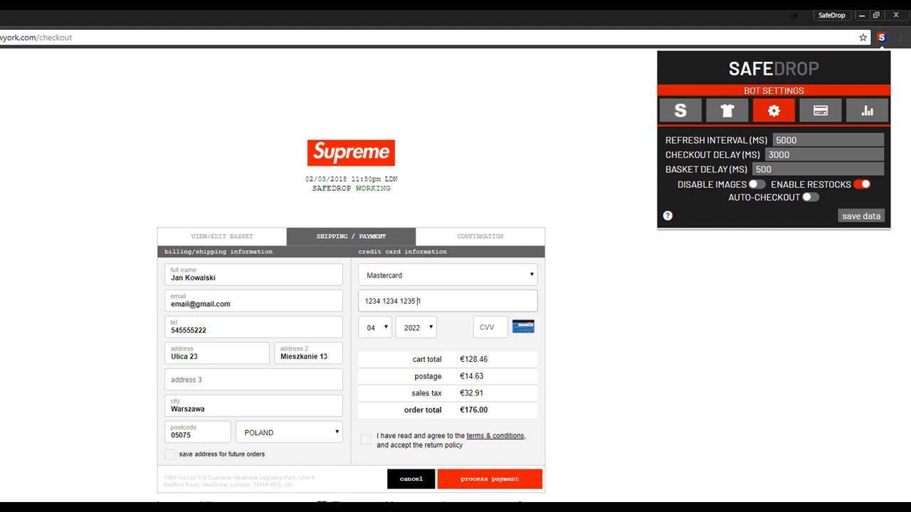
Submit the payment, enable and save auto-checkout, then set the checkout region to Europe.
click(483, 482)
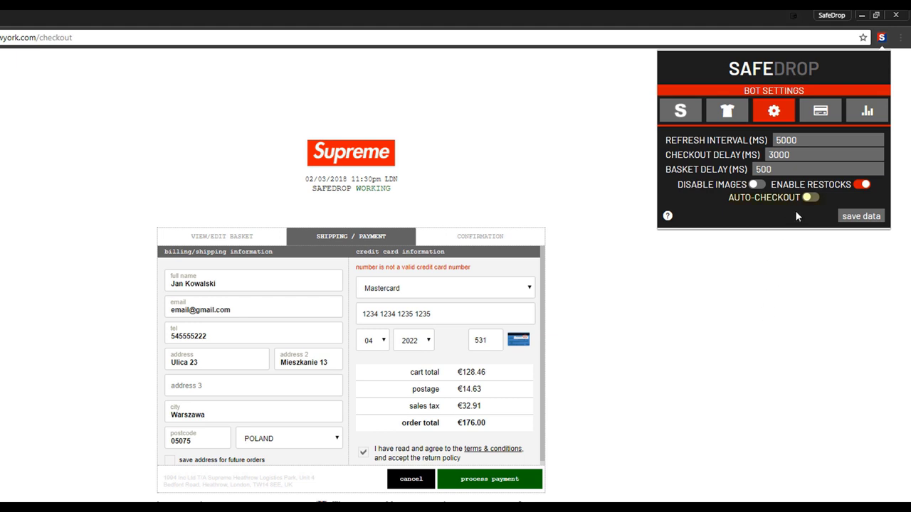
click(809, 198)
click(849, 219)
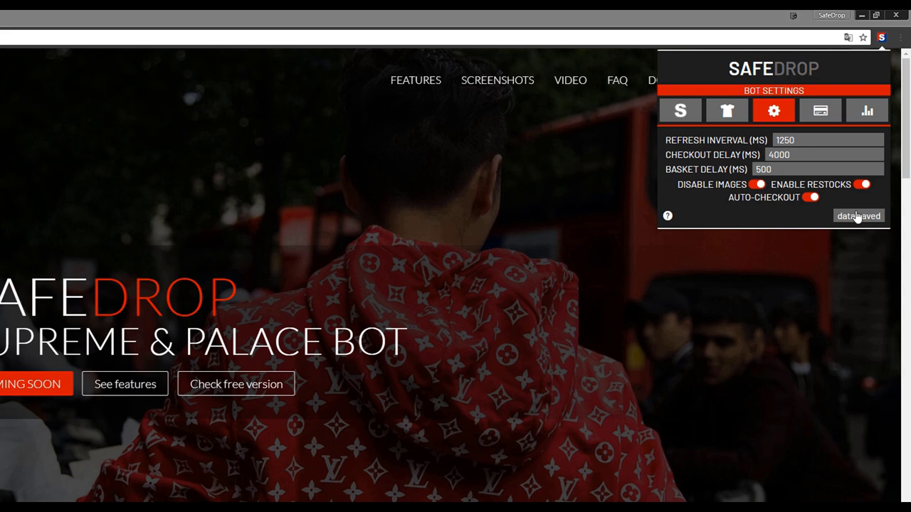
click(783, 142)
click(778, 152)
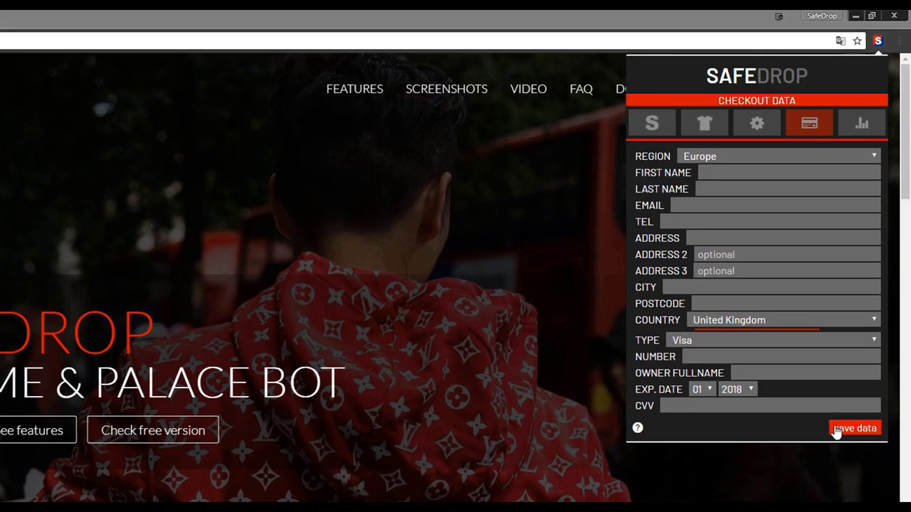
Fill in the buyer's first and last name, e-mail, phone, two address lines, city and postcode.
click(750, 173)
text(Jan)
key(Tab)
text(Kowalski)
key(Tab)
text(email@gmail.com)
key(Tab)
text(545555222)
key(Tab)
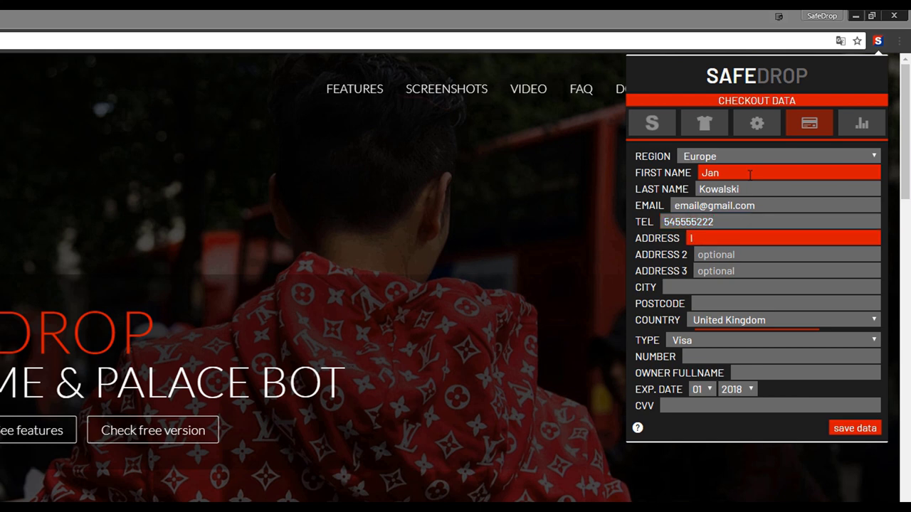
text(Ulica 23)
key(Tab)
text(Mieszkanie 13)
key(Tab)
key(Tab)
text(Warszawa)
key(Tab)
text(05075)
Set country Poland and enter the Mastercard number, owner name, expiry and security code, then save.
click(748, 320)
click(712, 482)
click(683, 342)
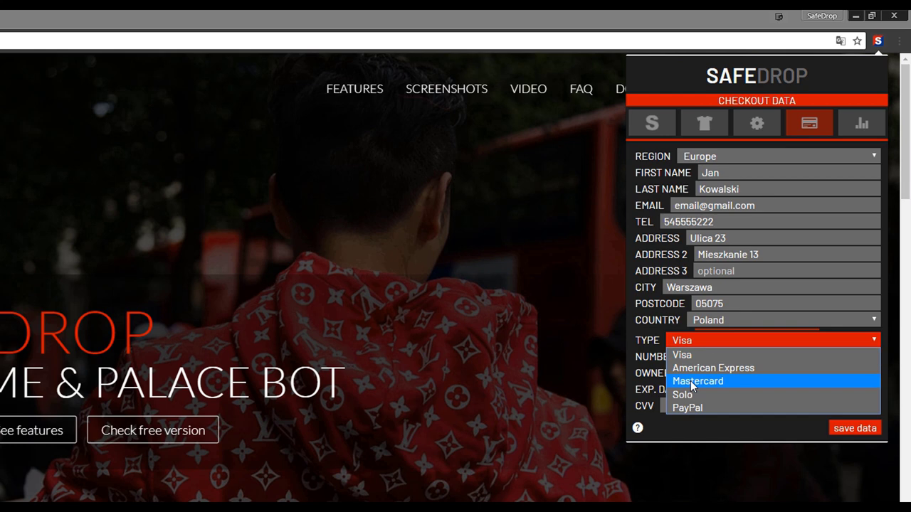
click(692, 381)
click(698, 355)
text(1234123412351235)
key(Tab)
text(Jan Kowalski)
click(701, 390)
click(699, 439)
click(736, 390)
click(733, 455)
click(695, 405)
text(531)
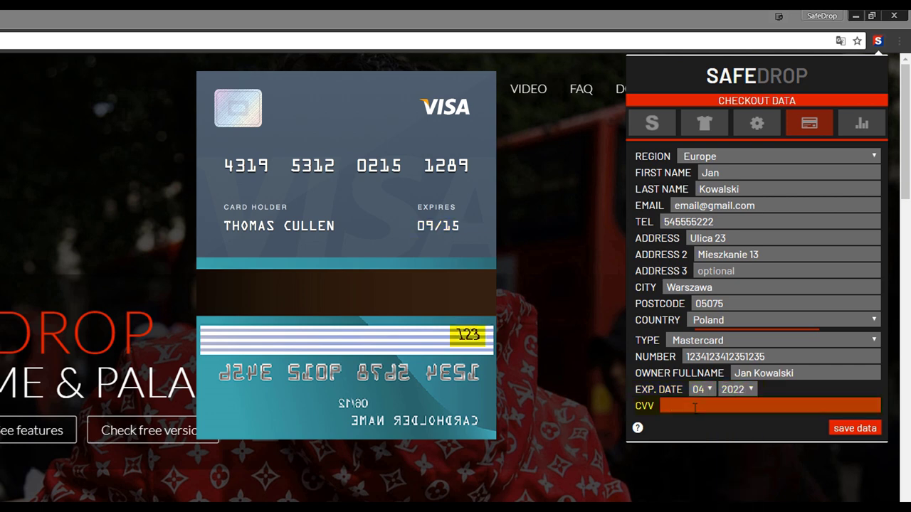
click(854, 429)
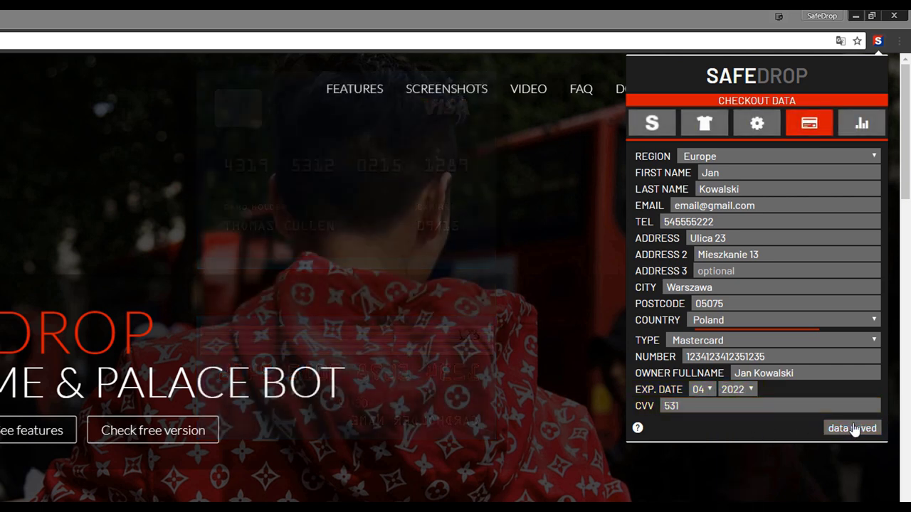
Switch the payment type to PayPal and back to Mastercard, then save the checkout data again.
click(736, 341)
click(702, 407)
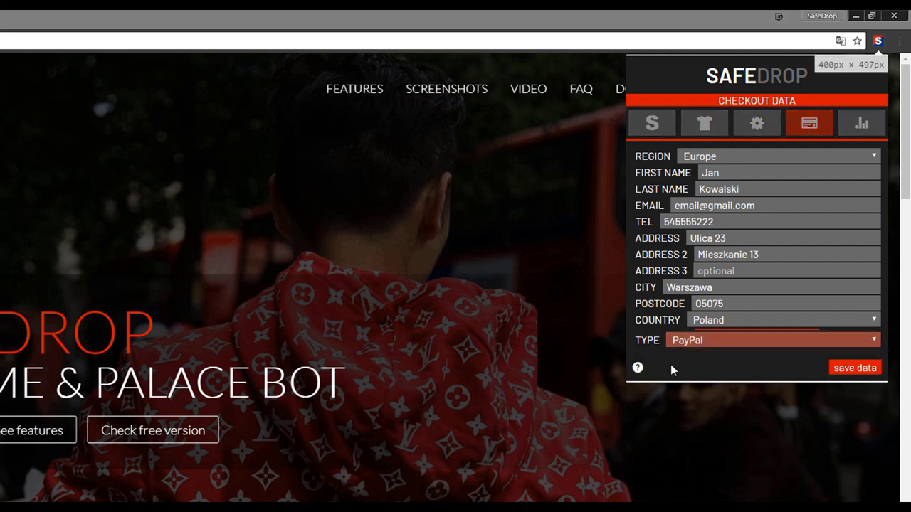
click(706, 344)
click(711, 376)
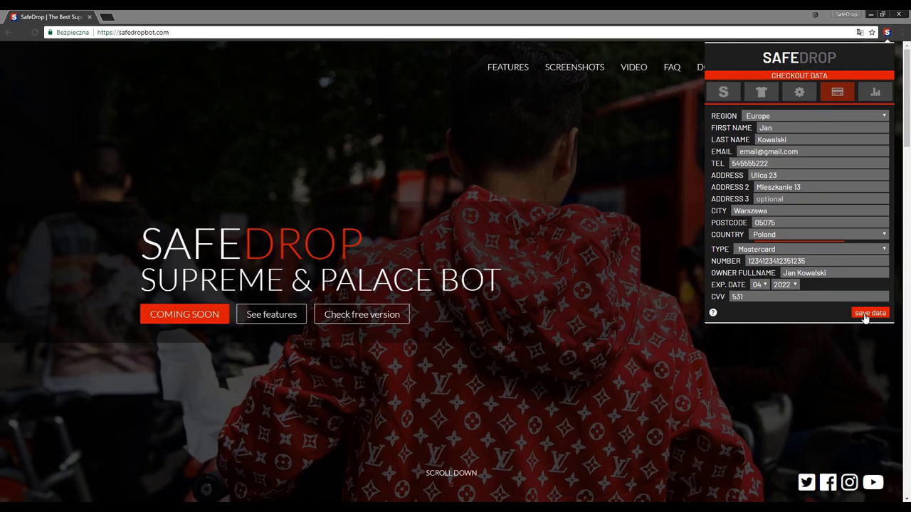
click(866, 316)
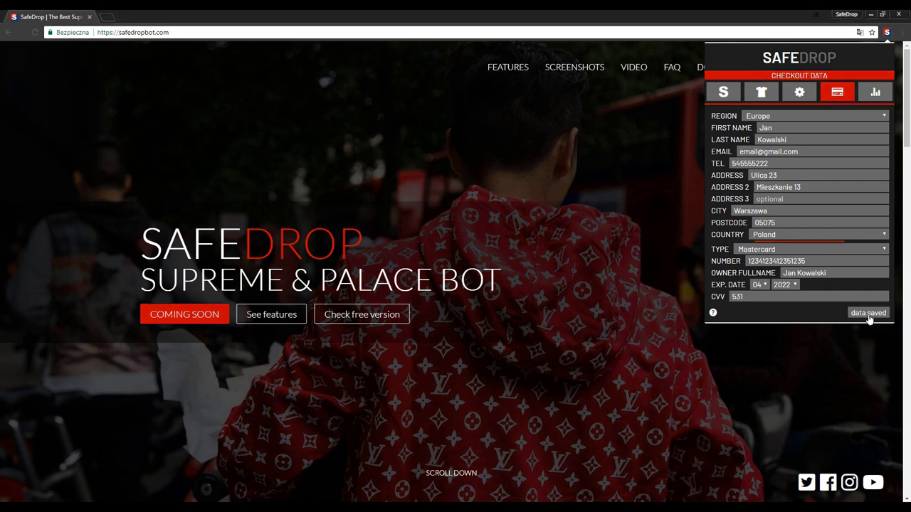
click(723, 93)
Set the drop timer hour to 10:05, save it, and start the timed drop.
click(762, 135)
text(10:)
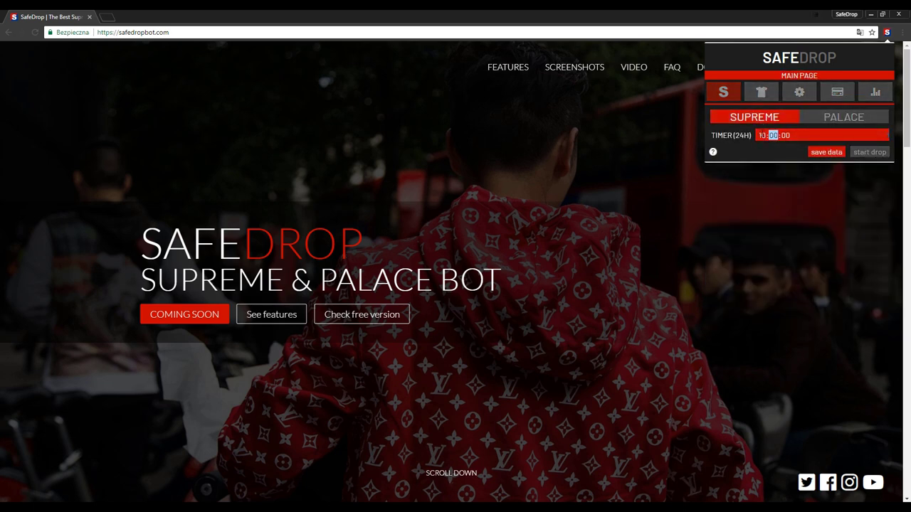
text(05:2)
click(826, 152)
click(869, 152)
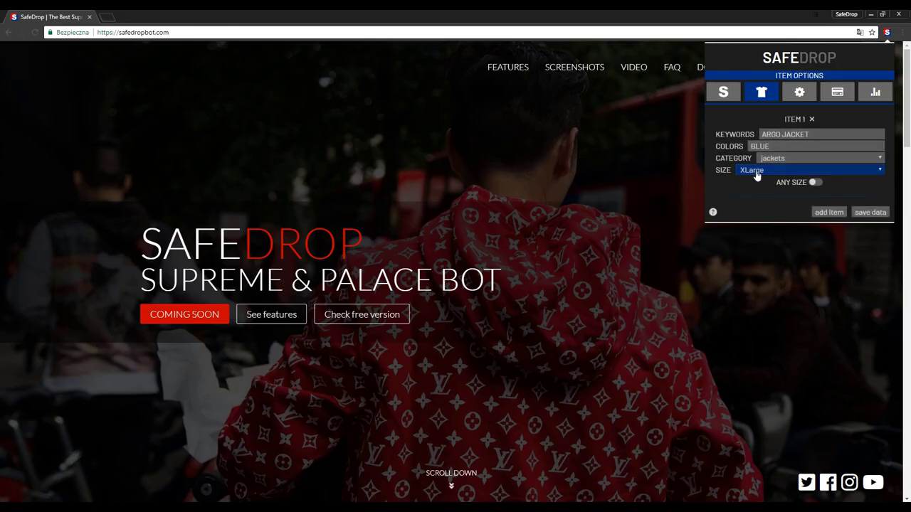
From the main drop settings, set the timer minutes and start the timed drop for the Zip Up Hooded Sweatshirt.
click(724, 93)
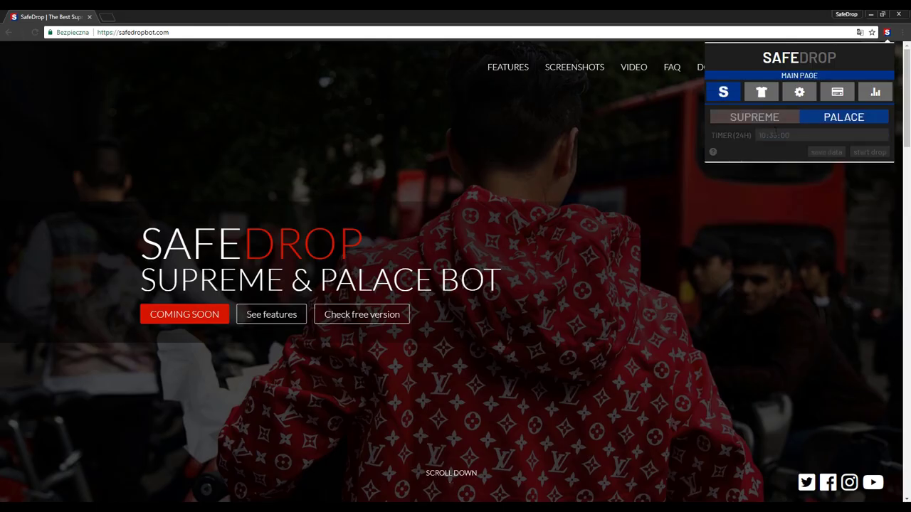
click(773, 135)
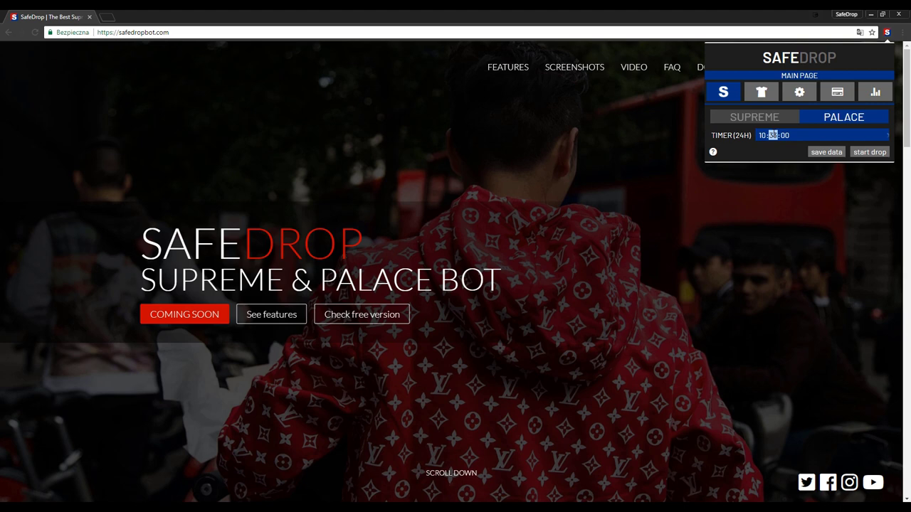
click(856, 153)
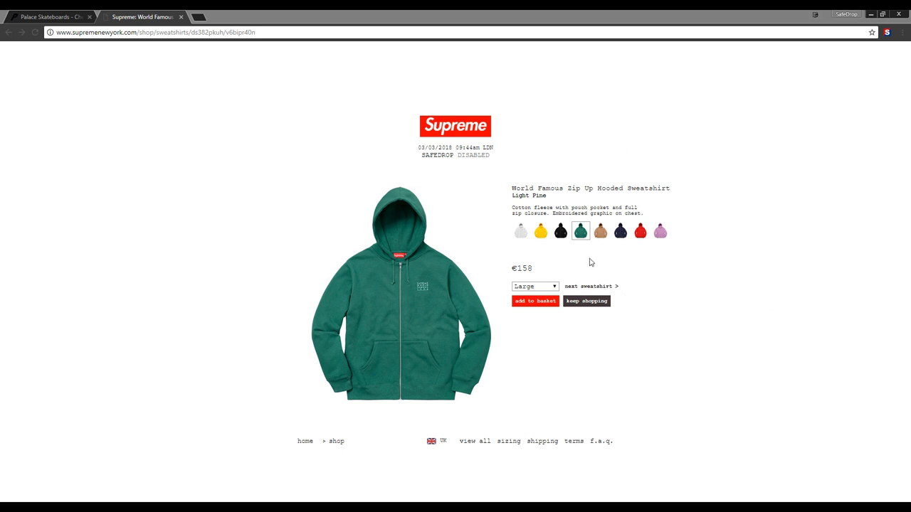
Check the shop's size list, then turn on ANY SIZE for the item and save it.
click(887, 32)
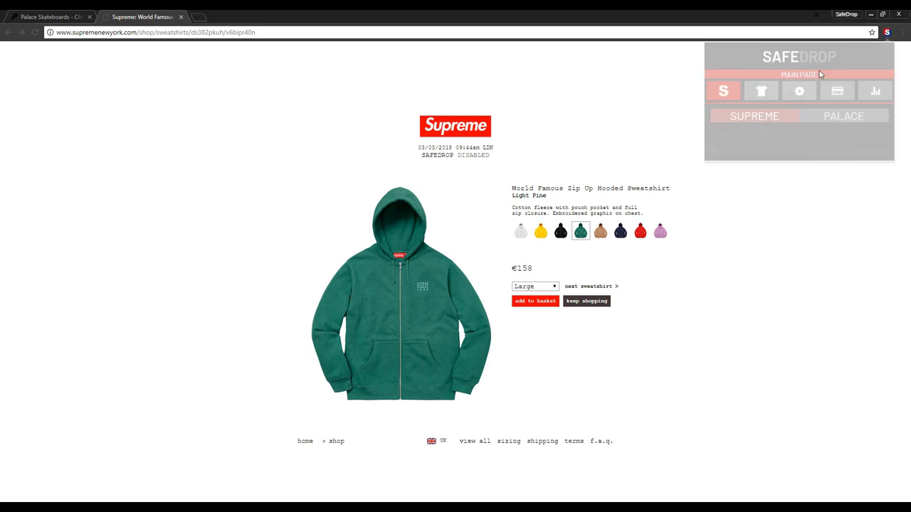
click(761, 92)
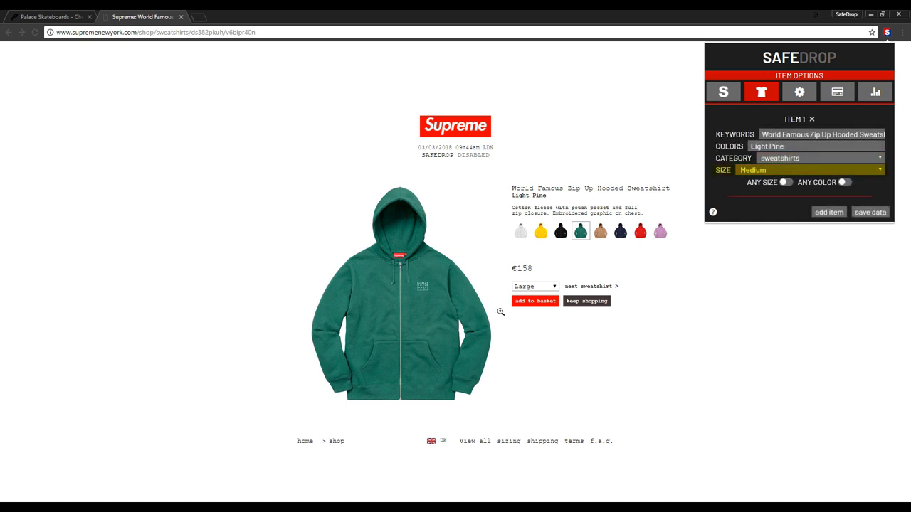
click(532, 286)
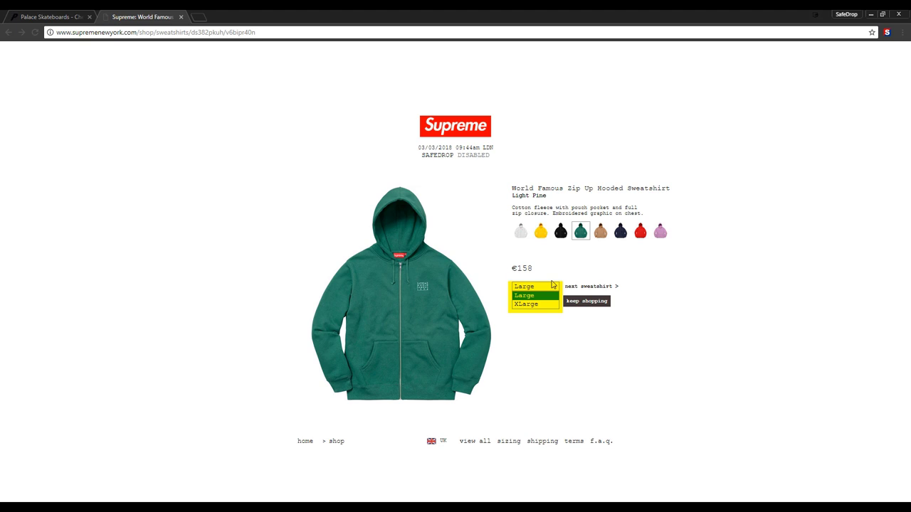
click(886, 32)
click(785, 182)
click(862, 213)
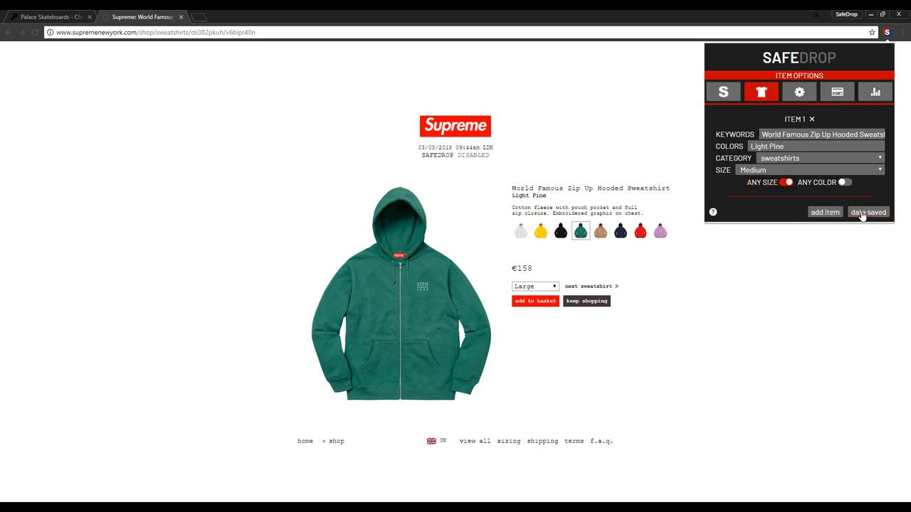
Set the item size to XLarge, save, and pick XLarge on the product page.
click(775, 171)
click(773, 226)
click(870, 212)
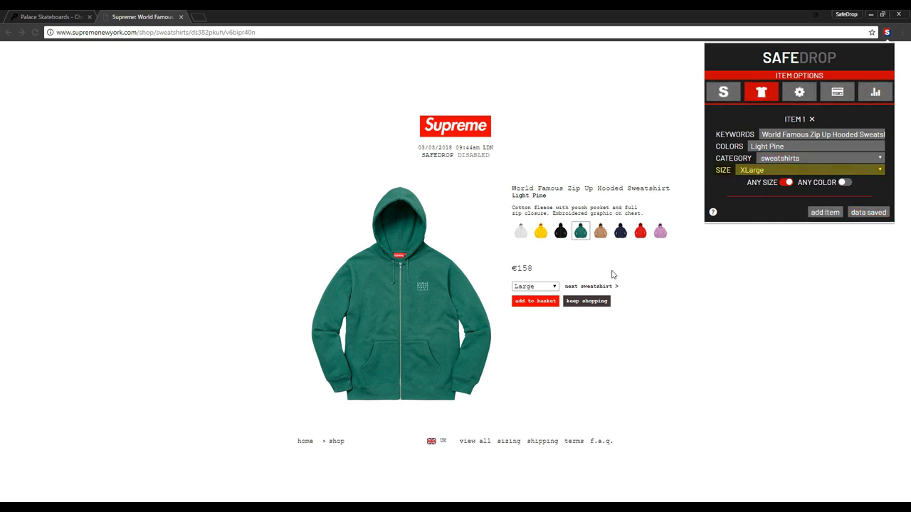
click(535, 287)
click(525, 305)
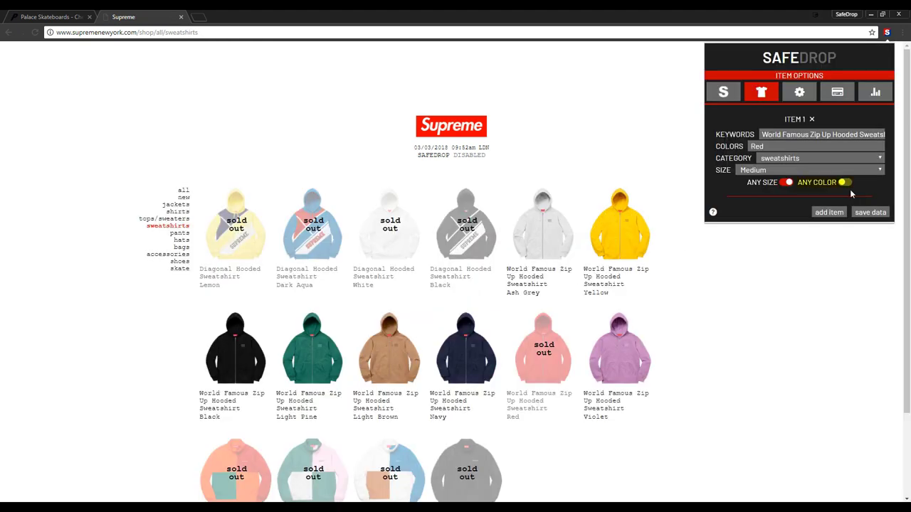
Enable ANY COLOR on the Red sweatshirt item, save the data, and start the drop.
click(845, 183)
click(870, 212)
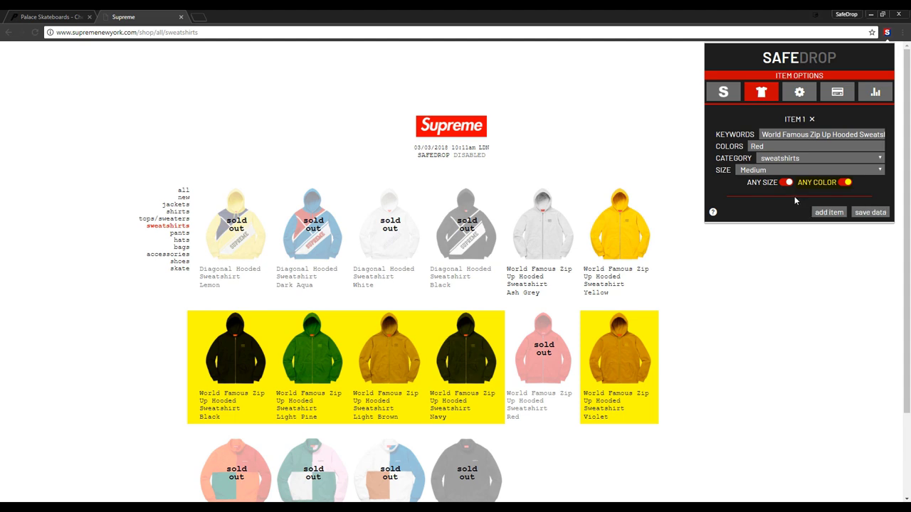
click(723, 92)
click(862, 151)
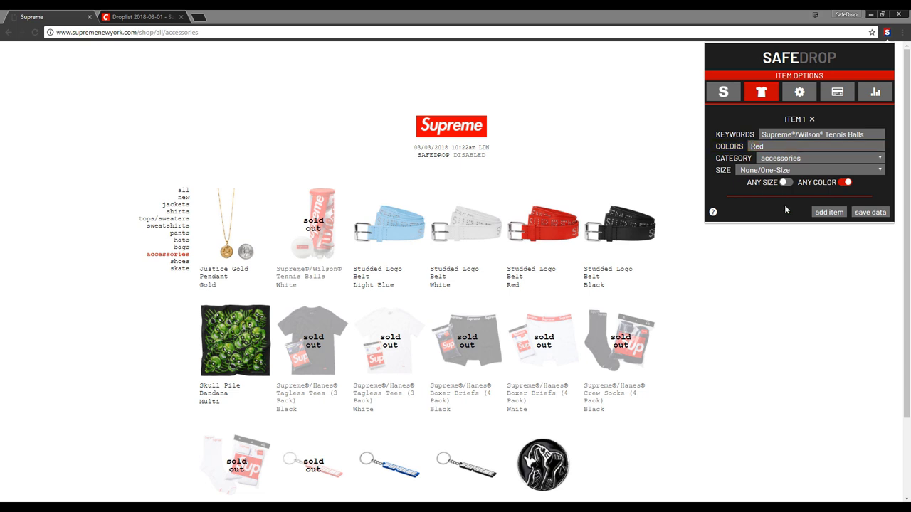
Toggle ANY COLOR on the tennis balls item.
click(847, 183)
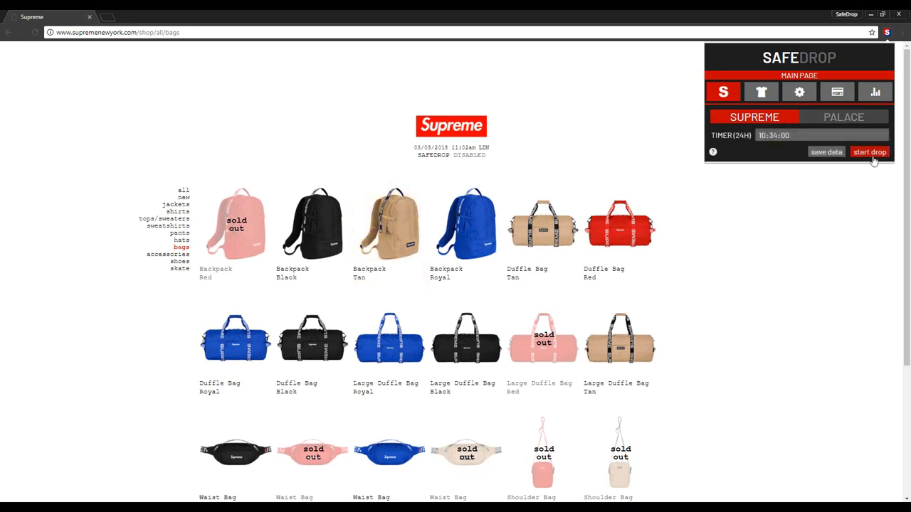
Start the drop for the Backpack item.
click(869, 153)
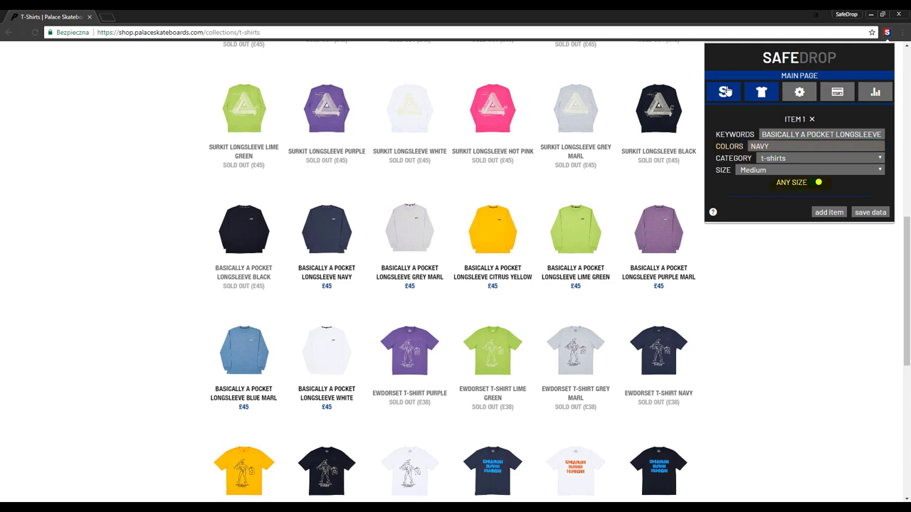
Choose the store and start the drop for the navy longsleeve.
click(725, 91)
click(869, 152)
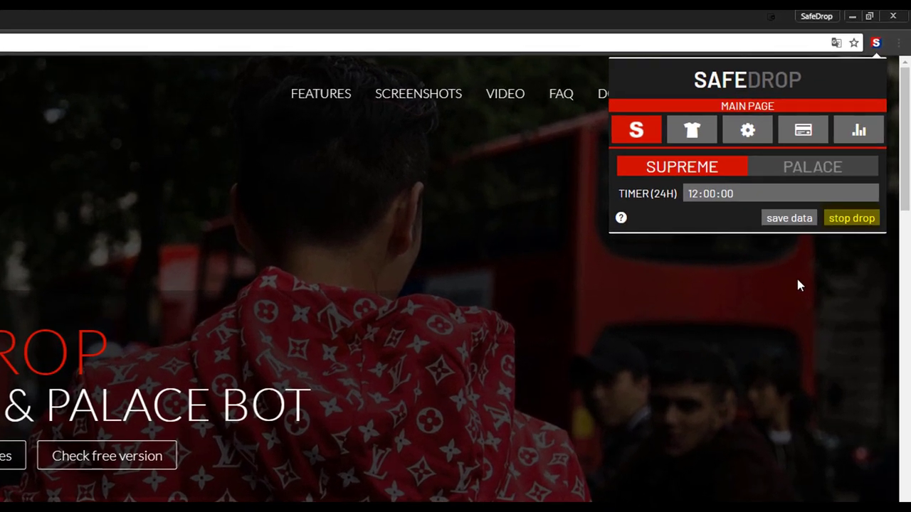
Stop the running drop and expand the 2018-03-03 entry in the logs.
click(853, 224)
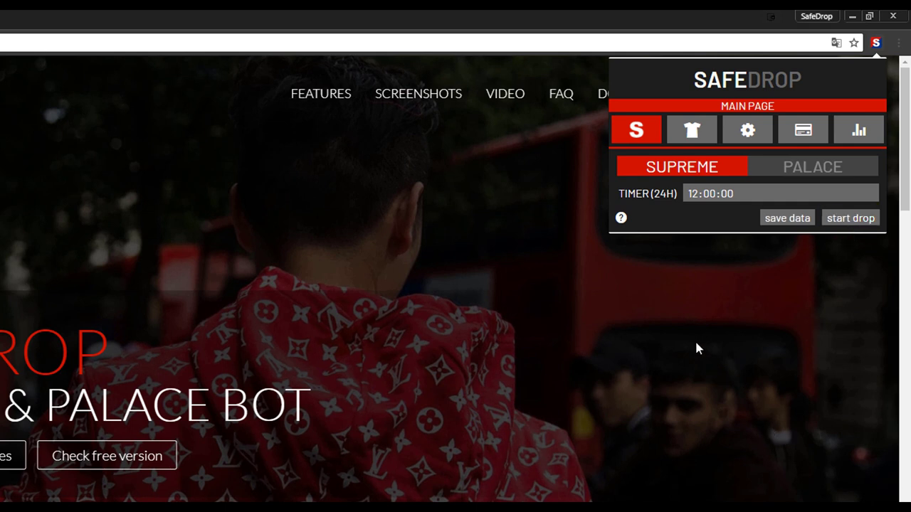
click(859, 131)
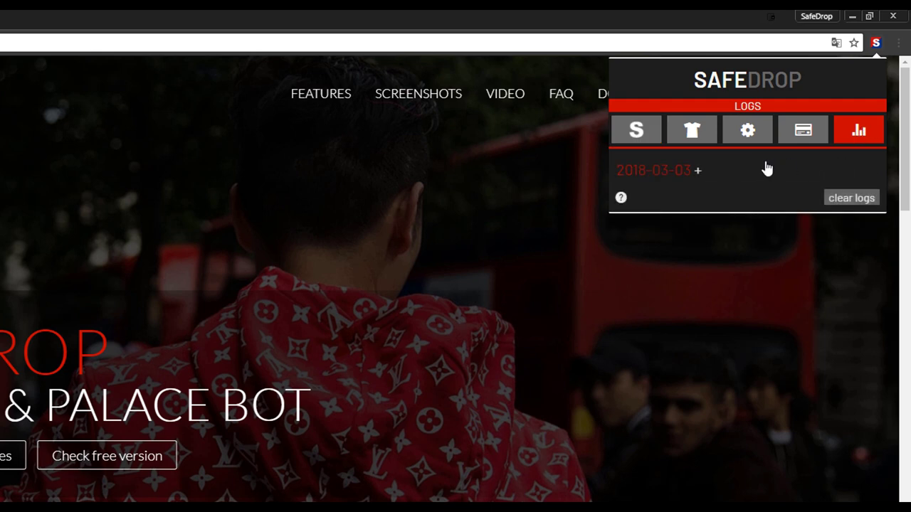
click(680, 174)
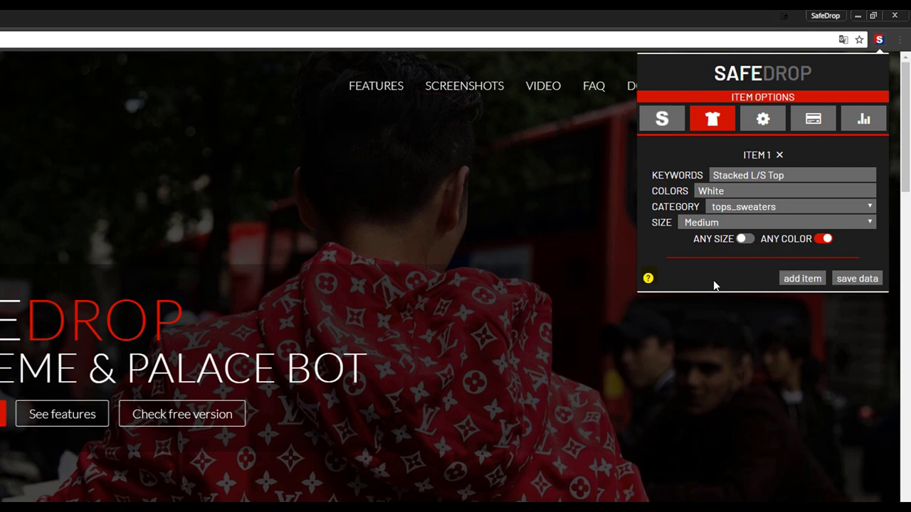
Open the SafeDrop User Manual, then browse Supreme's sweatshirts category.
click(648, 278)
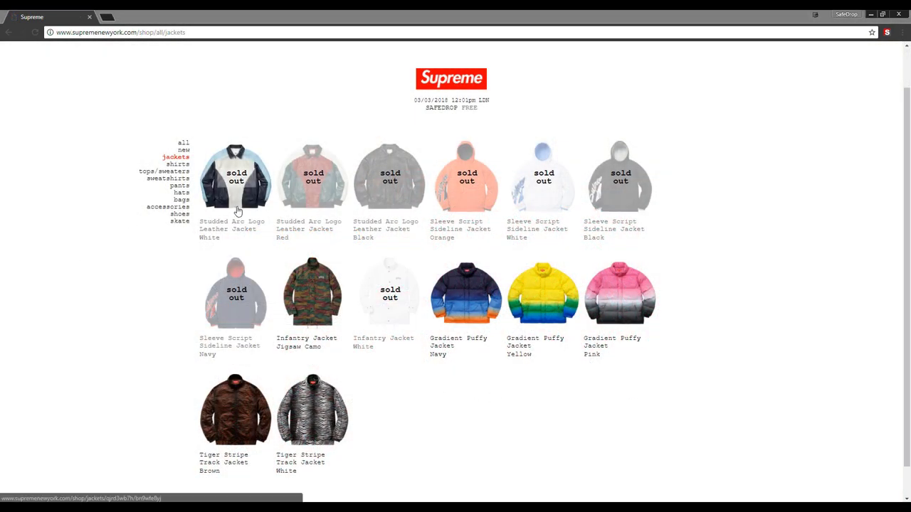
click(173, 179)
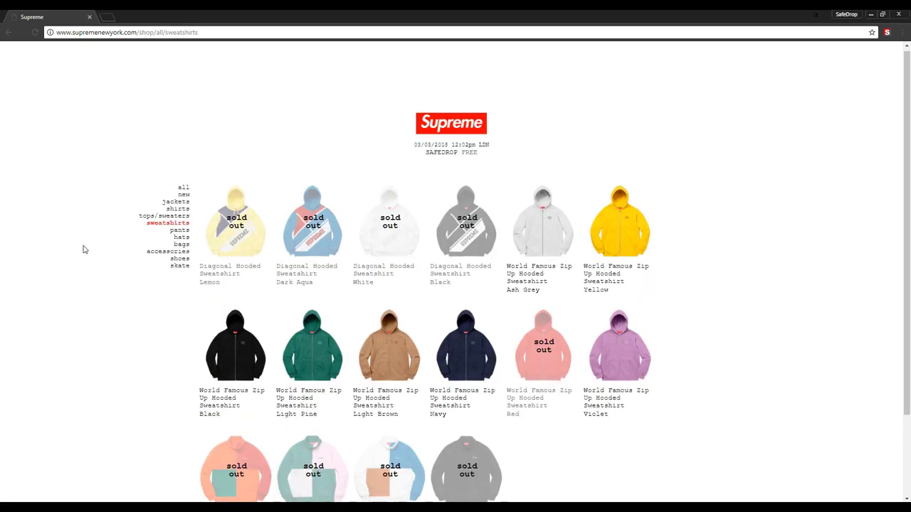
scroll(86, 247, down, 1)
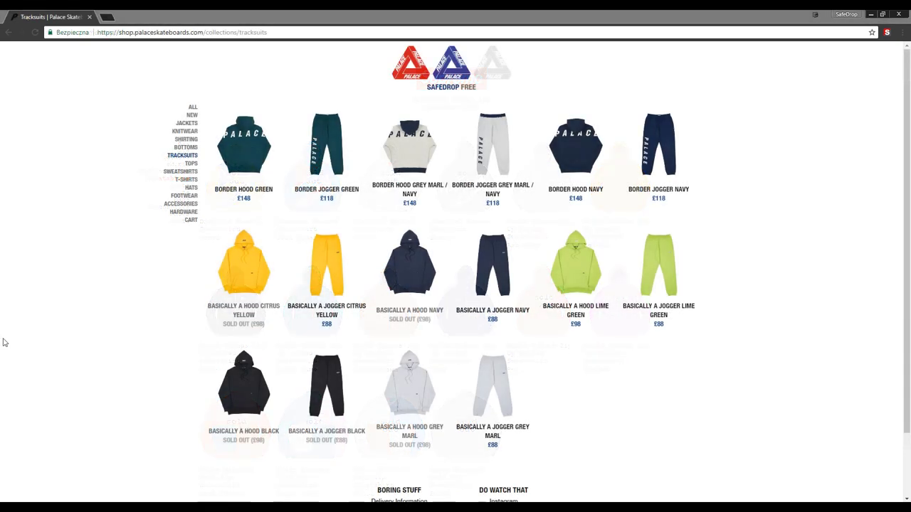
Open Palace's T-Shirts collection and scroll down through the product grid.
click(185, 180)
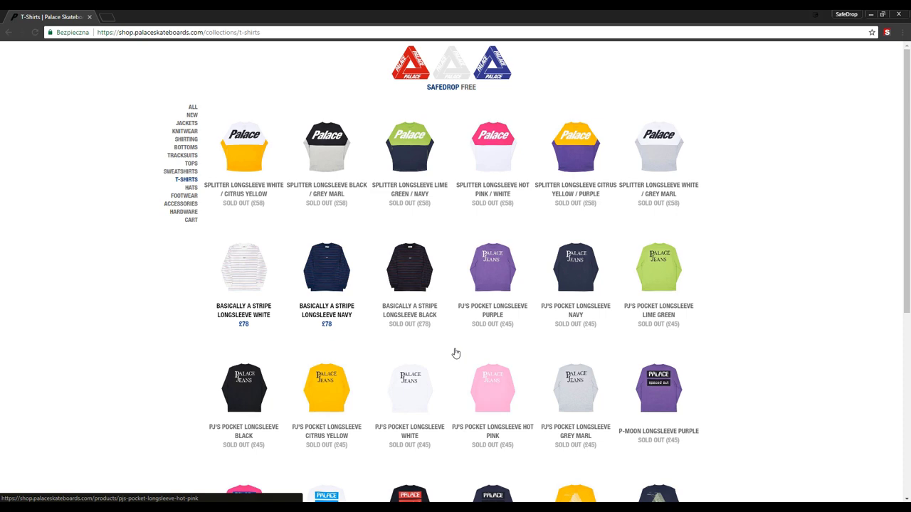
scroll(455, 349, down, 3)
scroll(456, 353, down, 5)
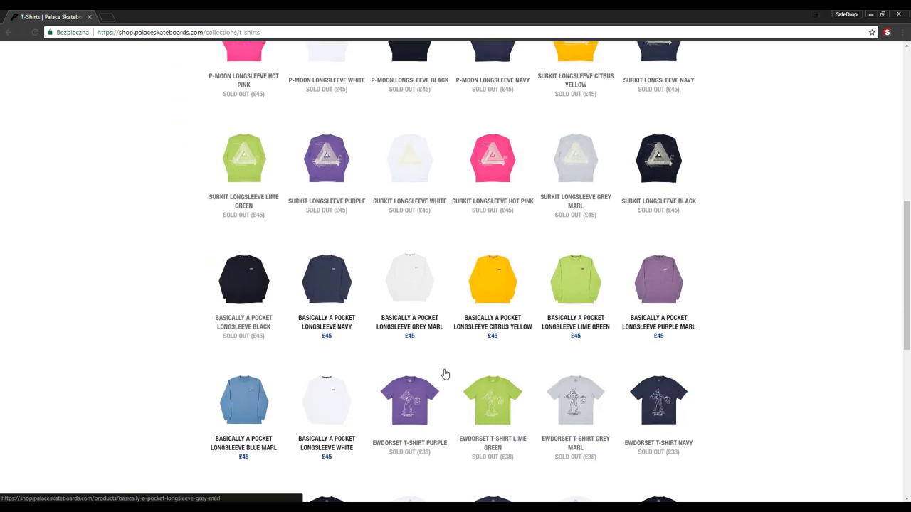
scroll(448, 376, down, 5)
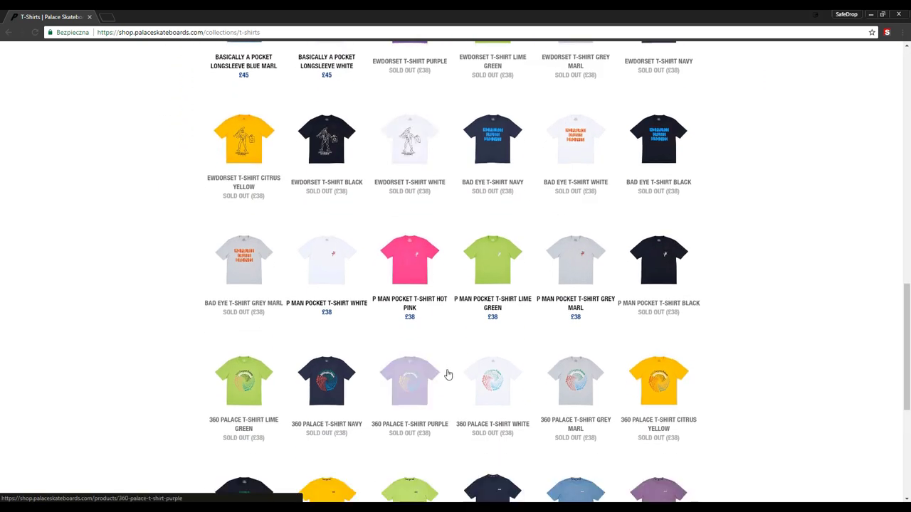